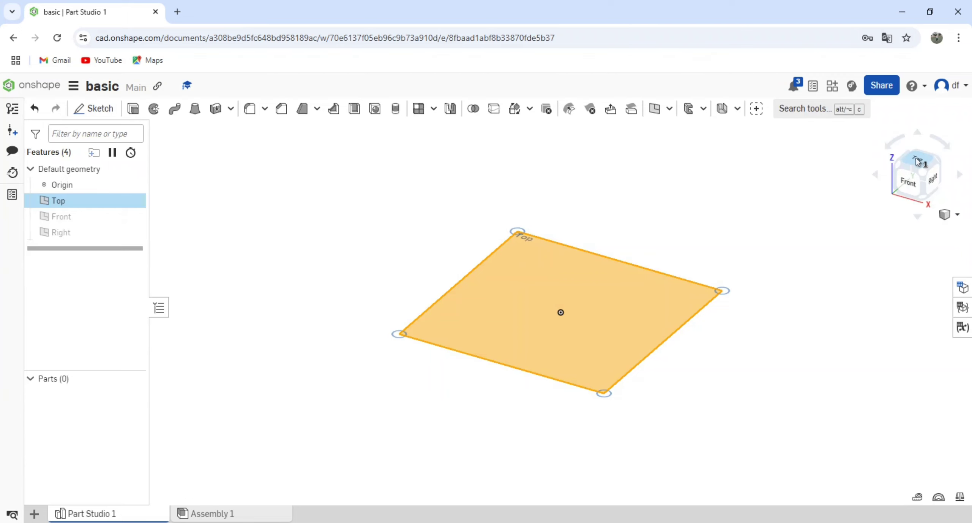
Start a sketch on the Top plane and draw a horizontal line about 9.23 cm long above the origin
click(917, 163)
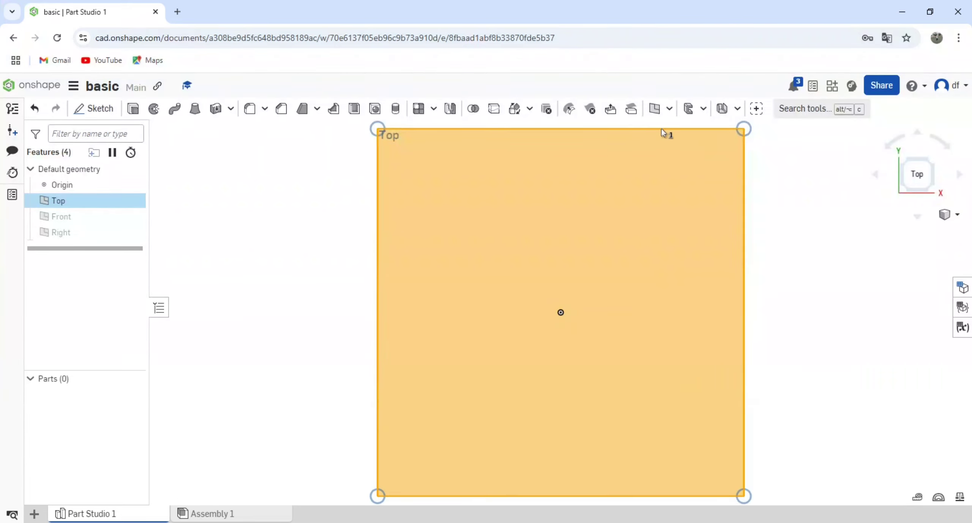
click(109, 110)
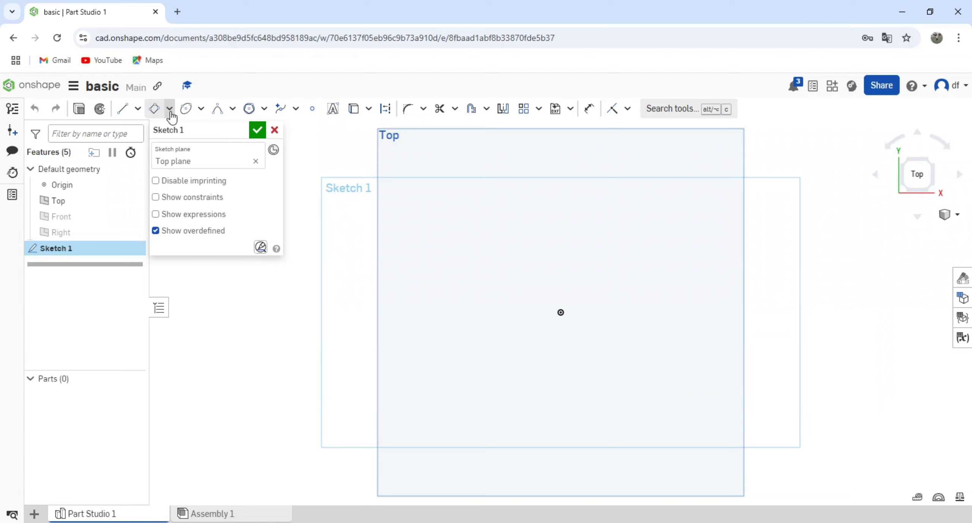
click(129, 110)
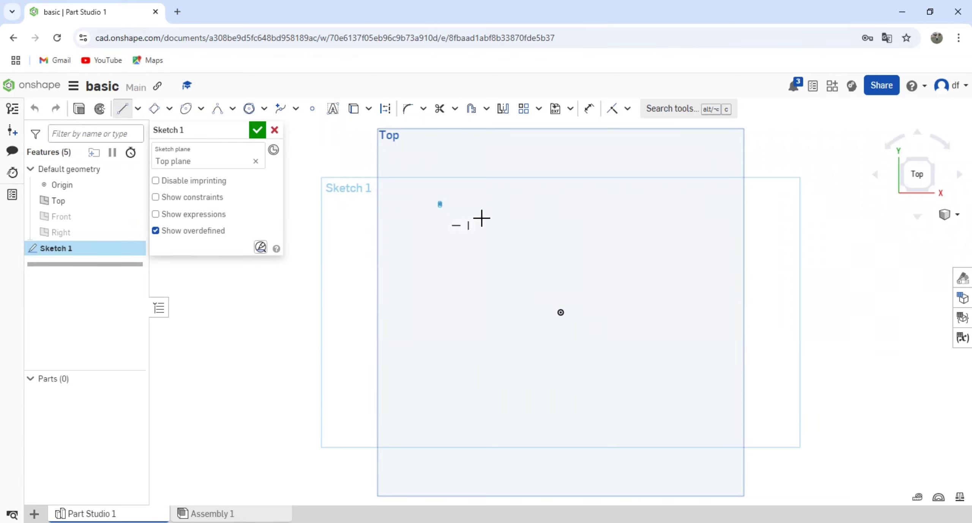
click(671, 212)
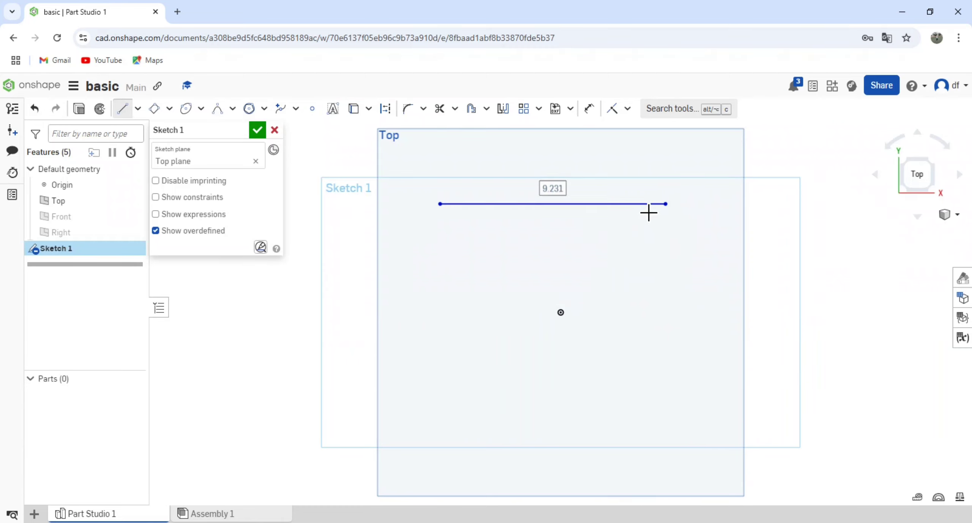
Dimension the distance between the two endpoints of the horizontal line, placing the dimension below it
click(589, 109)
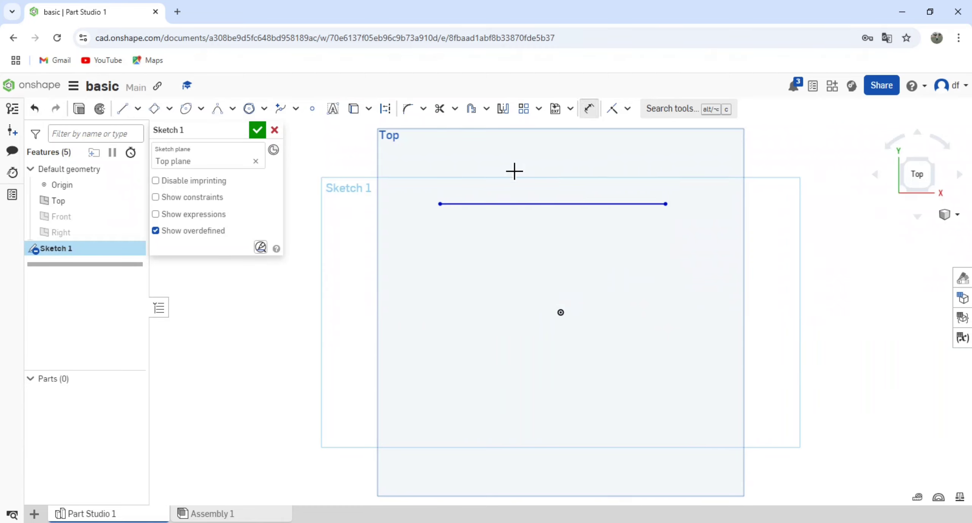
click(441, 204)
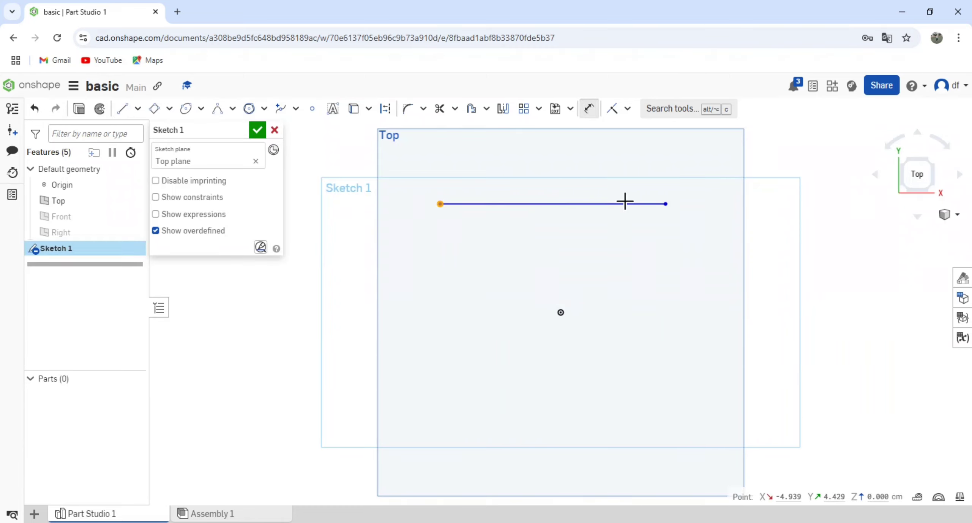
click(671, 206)
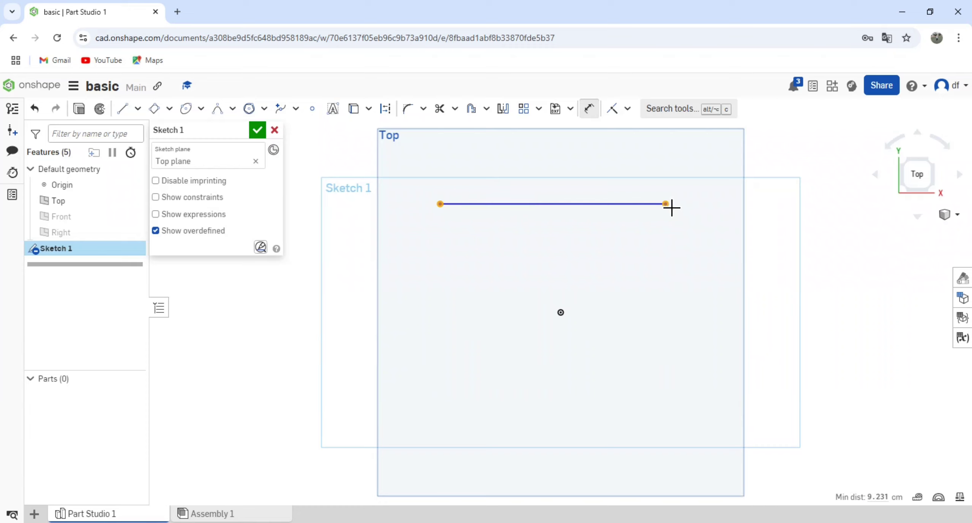
click(696, 247)
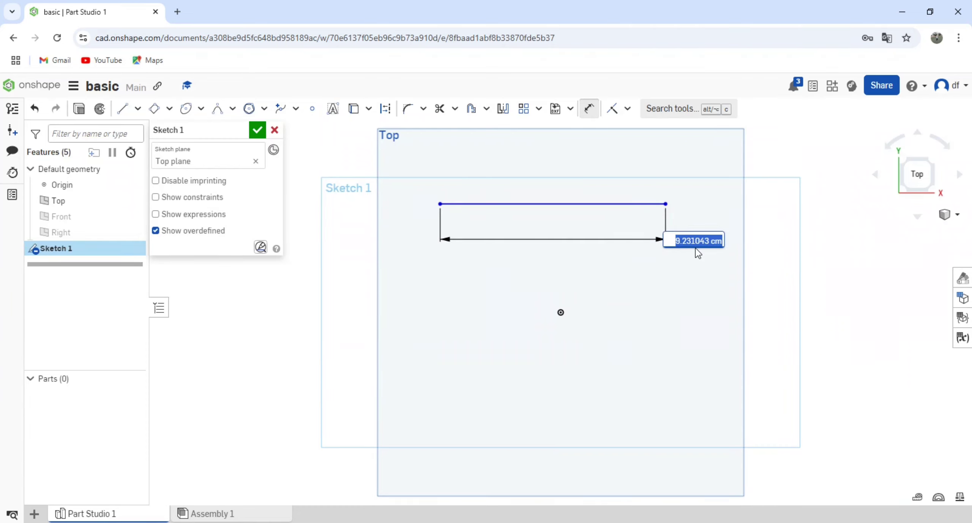
key(Return)
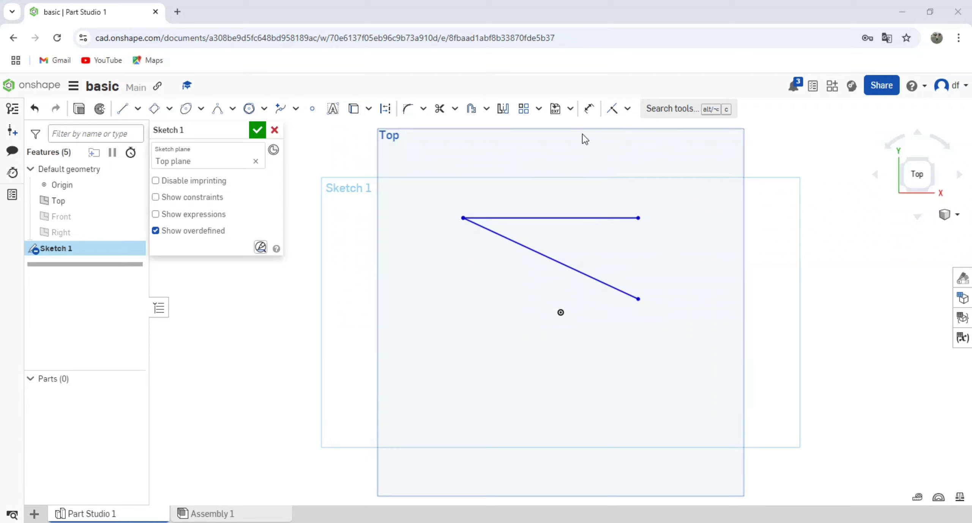
Dimension the angle between the horizontal line and the sloping line as 45°
click(589, 109)
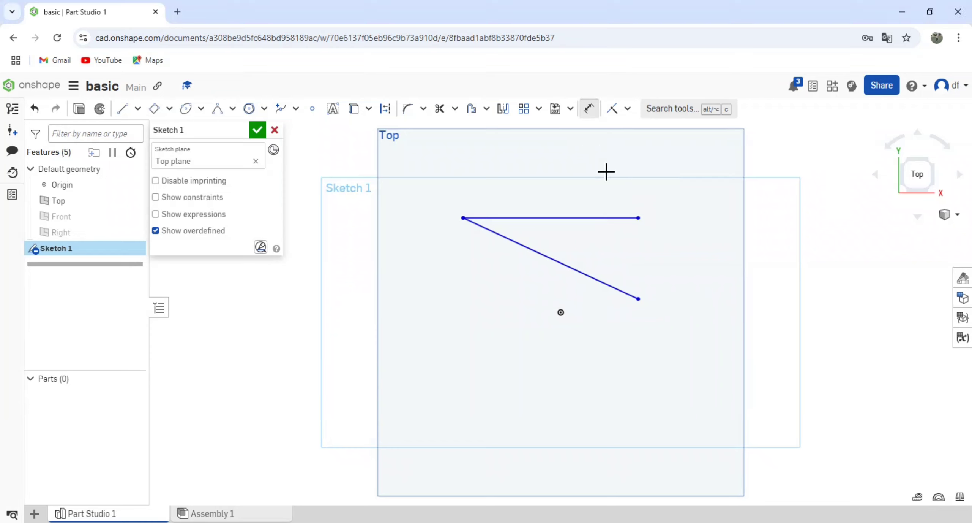
click(610, 218)
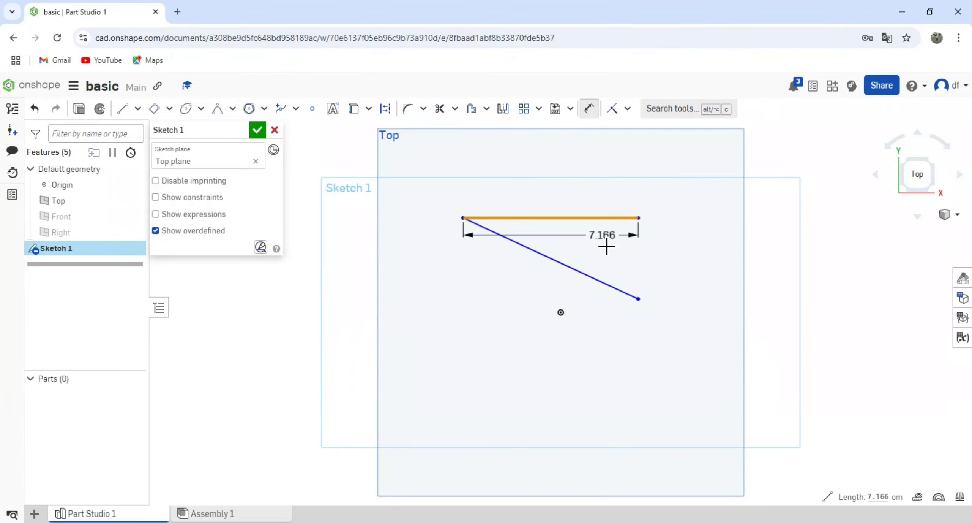
click(599, 281)
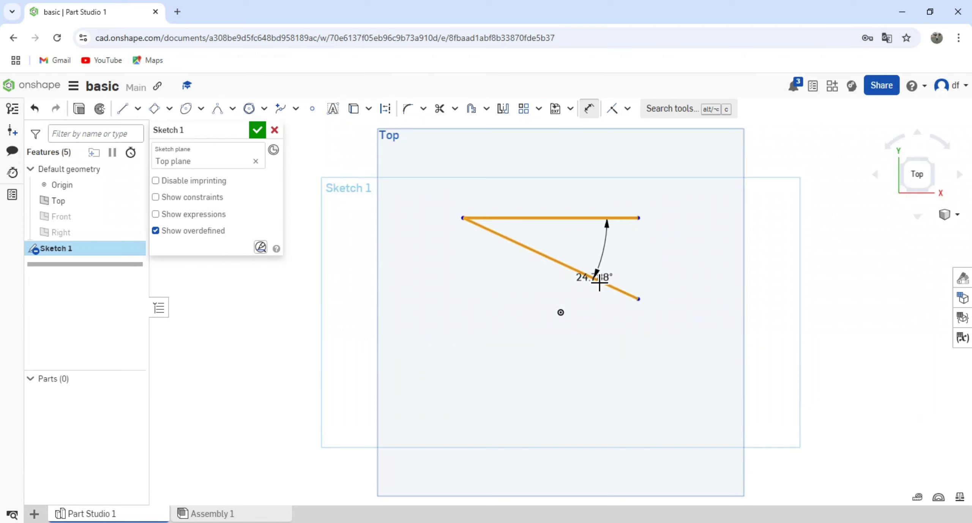
click(634, 275)
text(45)
key(Return)
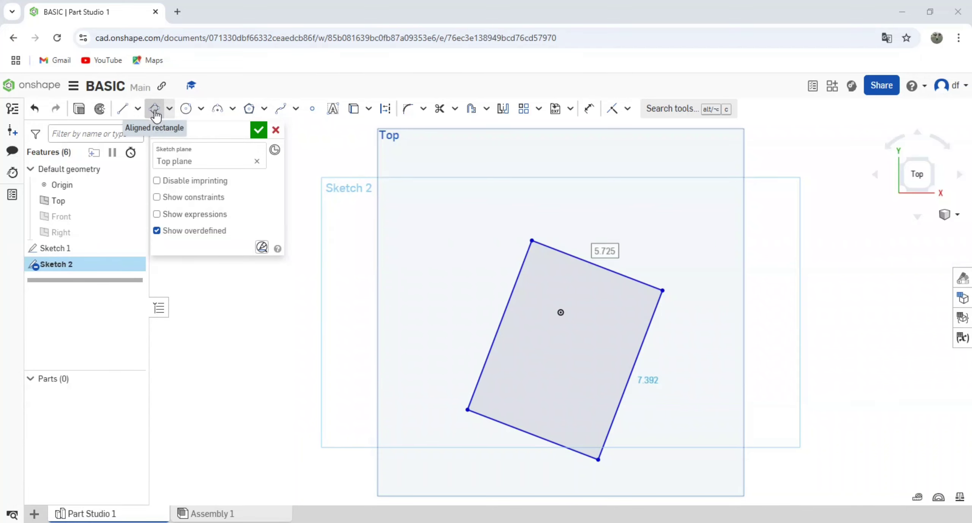
Draw a horizontal line about 6.05 cm long from the uppermost corner of the tilted rectangle
click(122, 108)
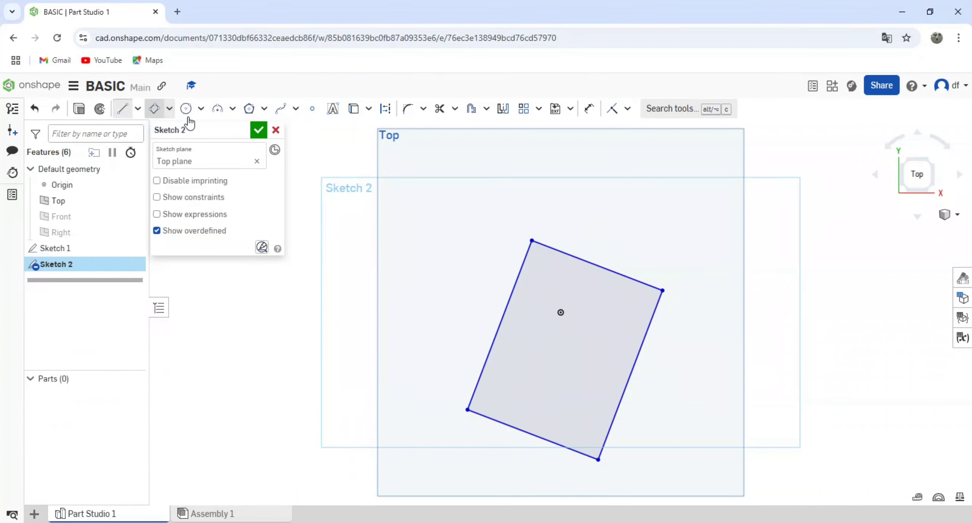
click(532, 241)
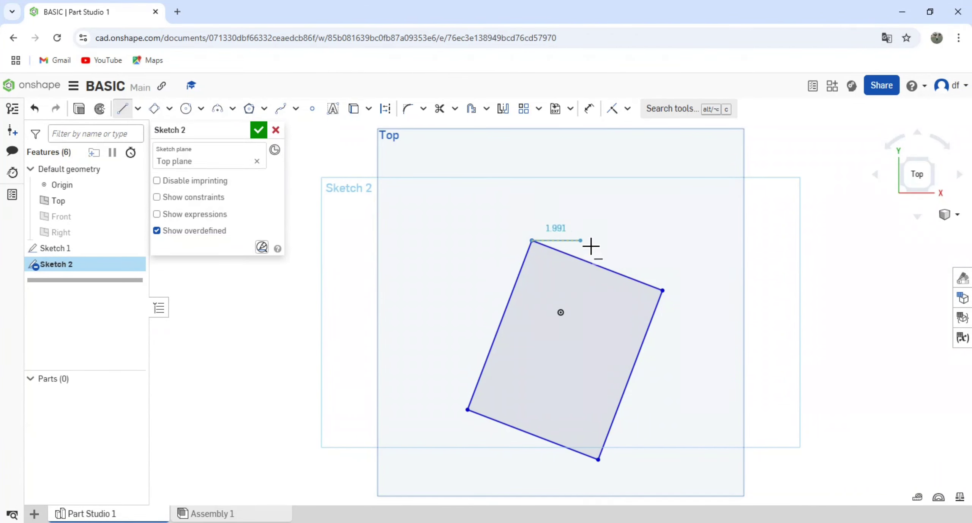
click(680, 240)
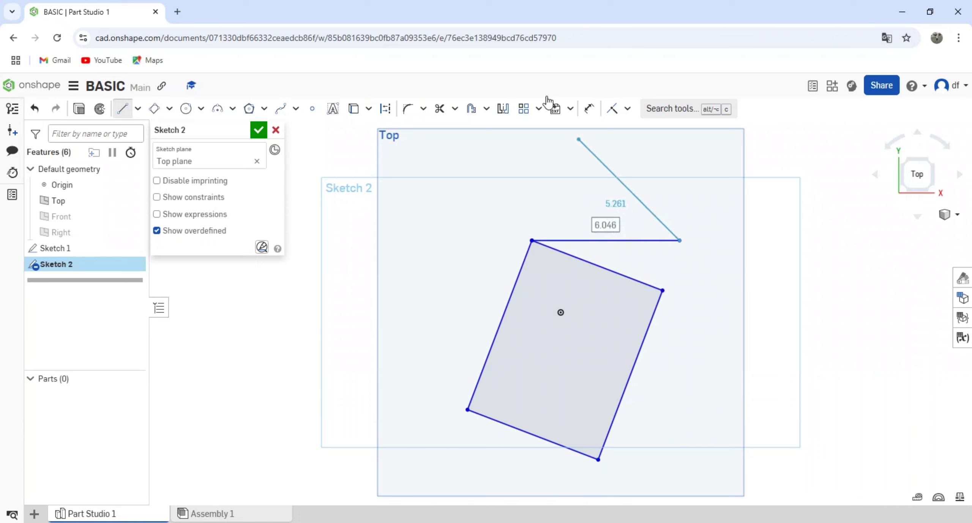
Dimension the angle between the horizontal line and the rectangle's upper edge as 30°, and undo that angle value
click(589, 109)
click(617, 241)
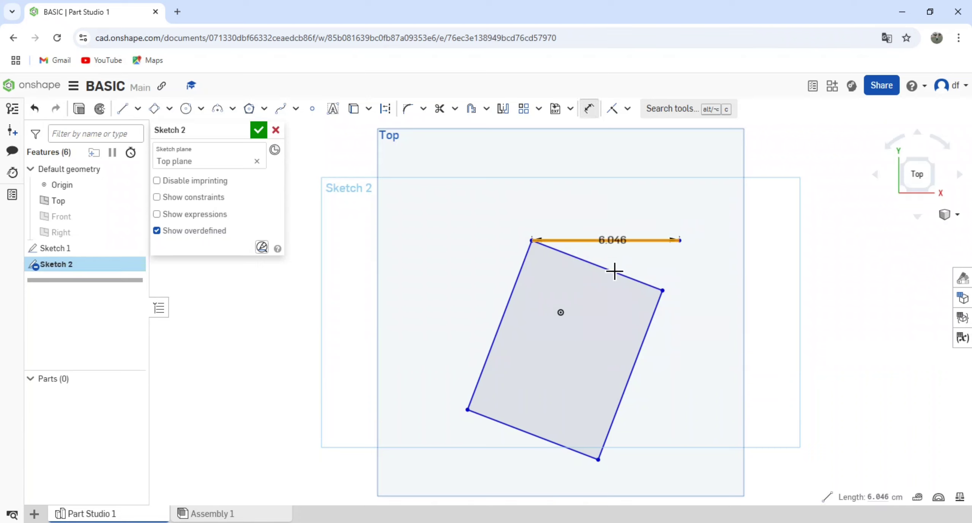
click(615, 272)
click(617, 250)
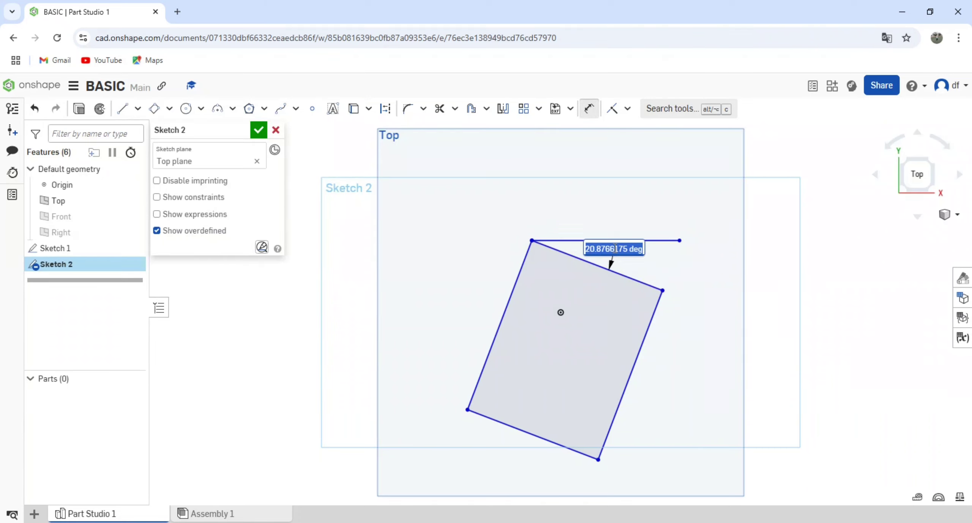
text(30)
key(Return)
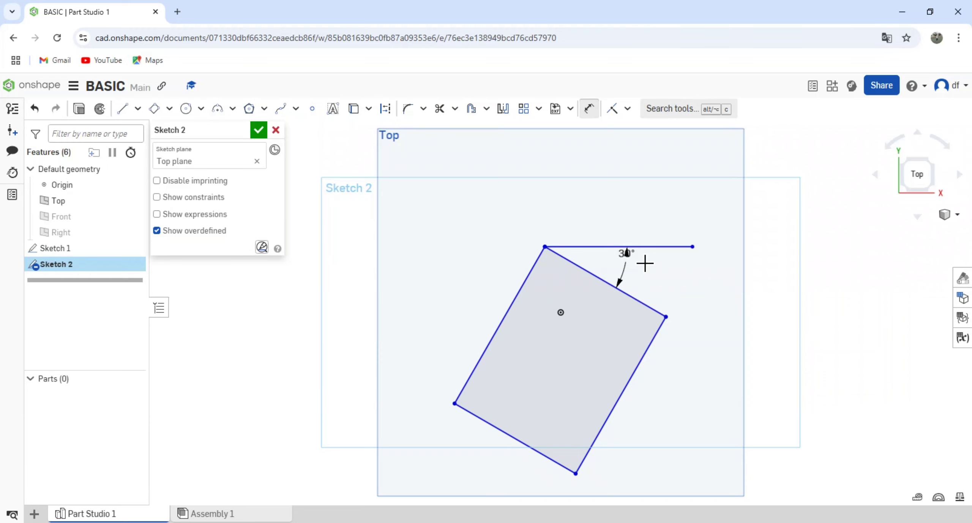
key(ctrl+z)
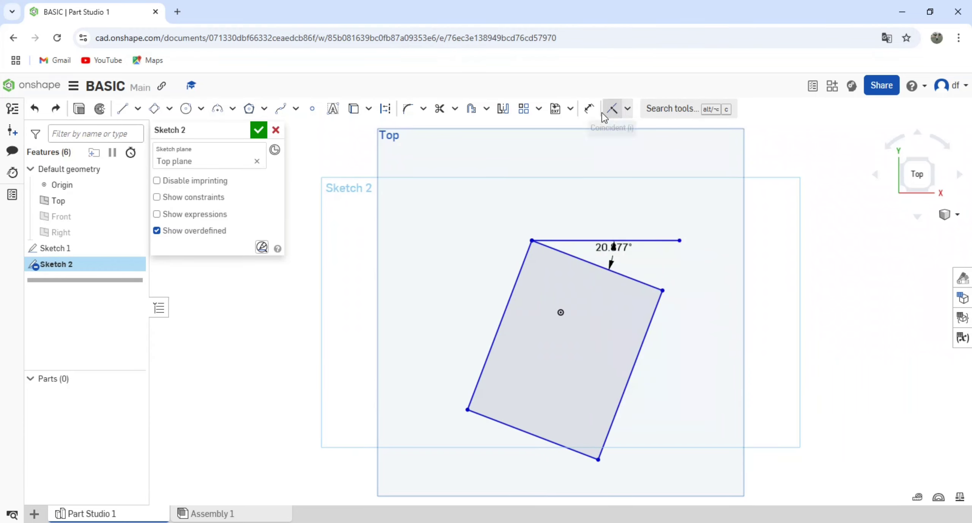
Dimension the vertical distance between the rectangle's uppermost corner and the origin, keeping the proposed value
click(591, 110)
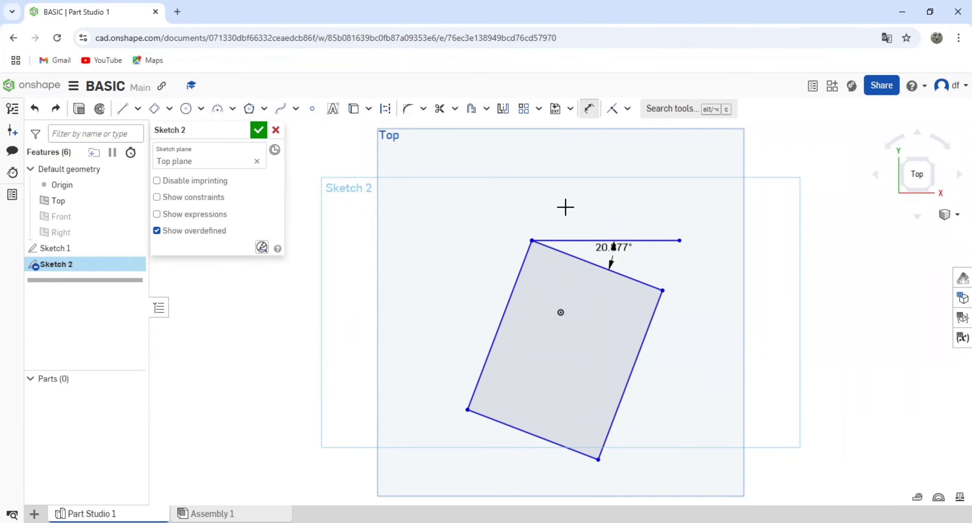
click(532, 241)
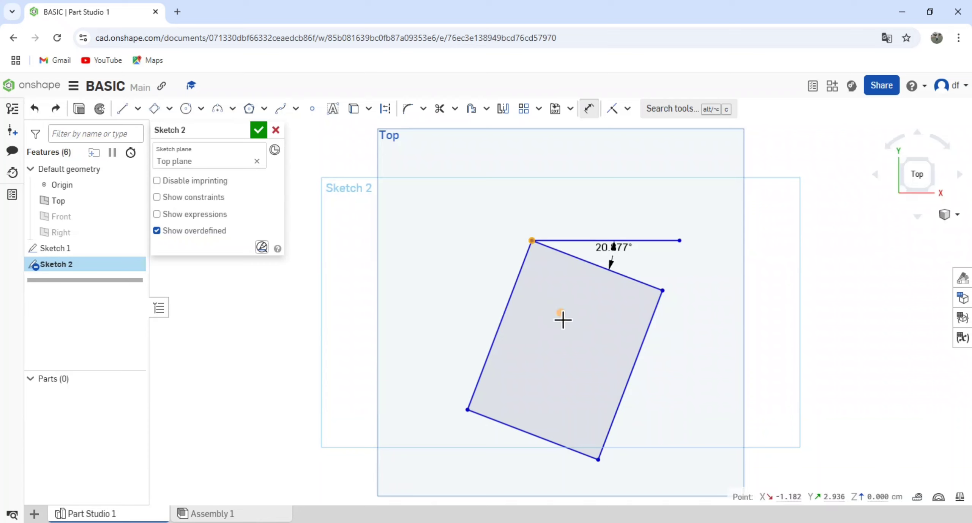
click(560, 312)
click(506, 269)
key(Return)
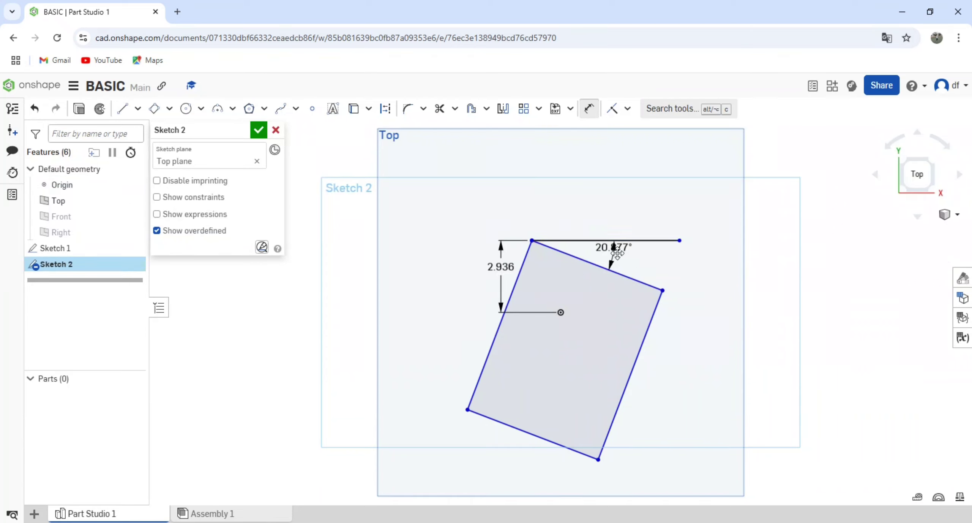
Set the angle between the horizontal line and the rectangle's upper edge to 30°
double_click(616, 248)
text(30)
key(Return)
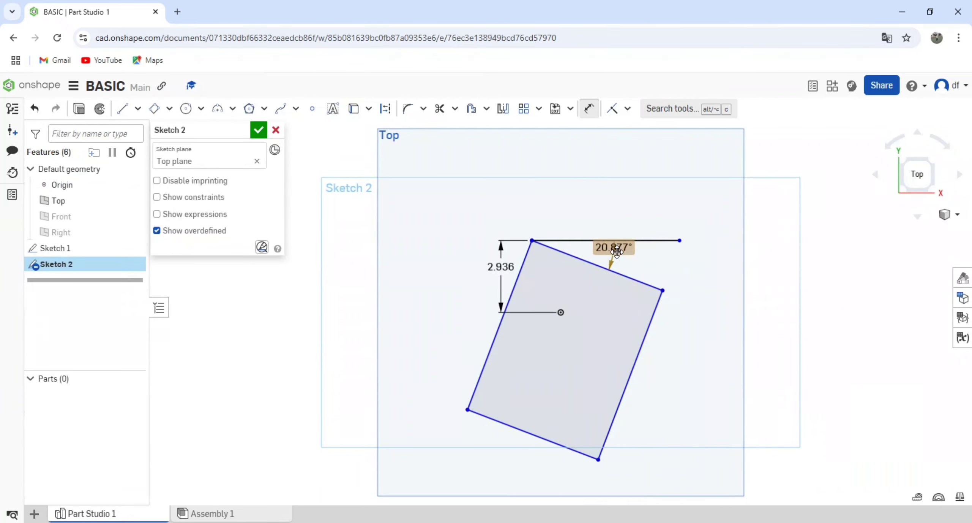
Change the angle between the rectangle's upper edge and the horizontal line to 50°
double_click(613, 248)
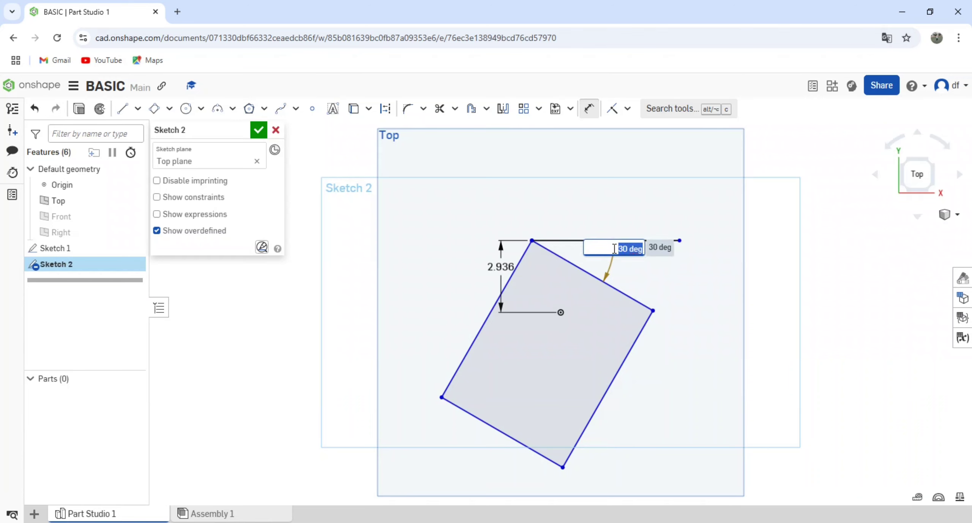
text(50)
key(Return)
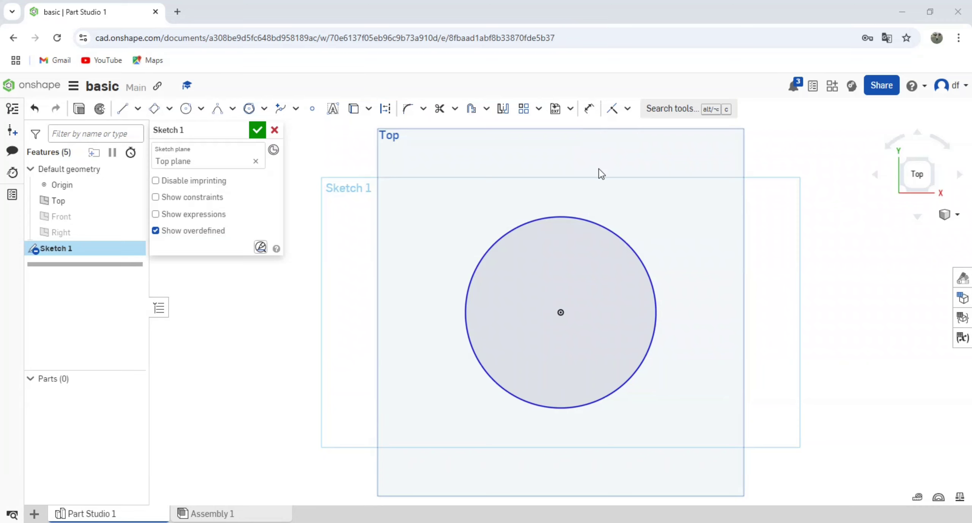
Dimension the diameter of the circle centred on the origin as 10 cm
click(589, 109)
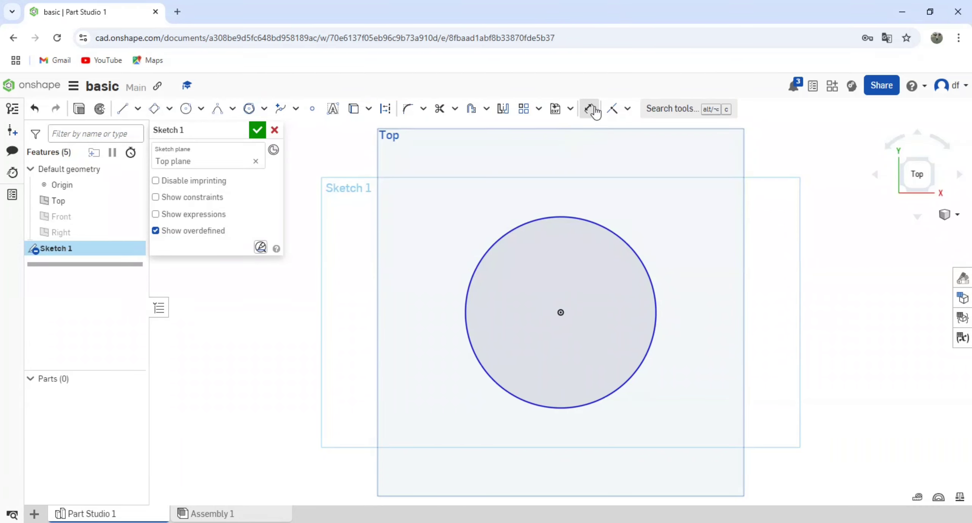
click(593, 224)
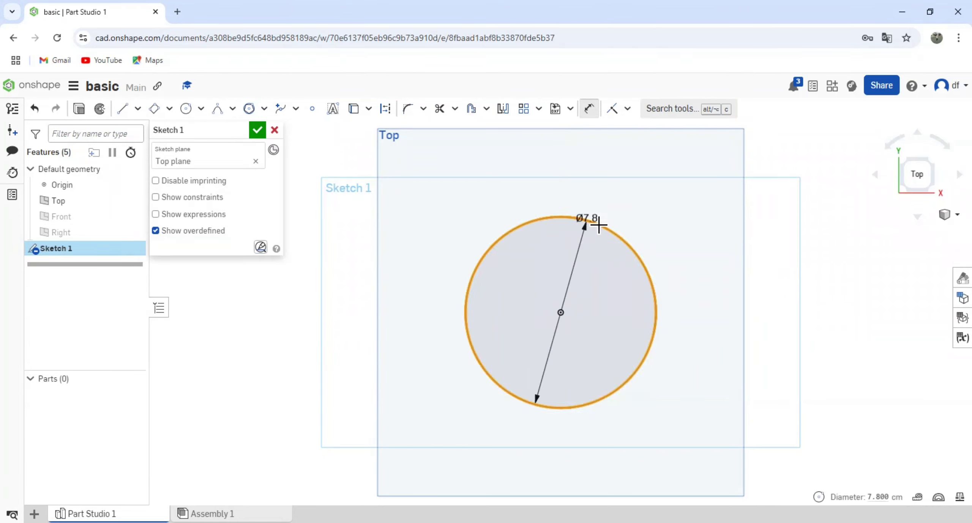
click(653, 227)
text(10)
key(Return)
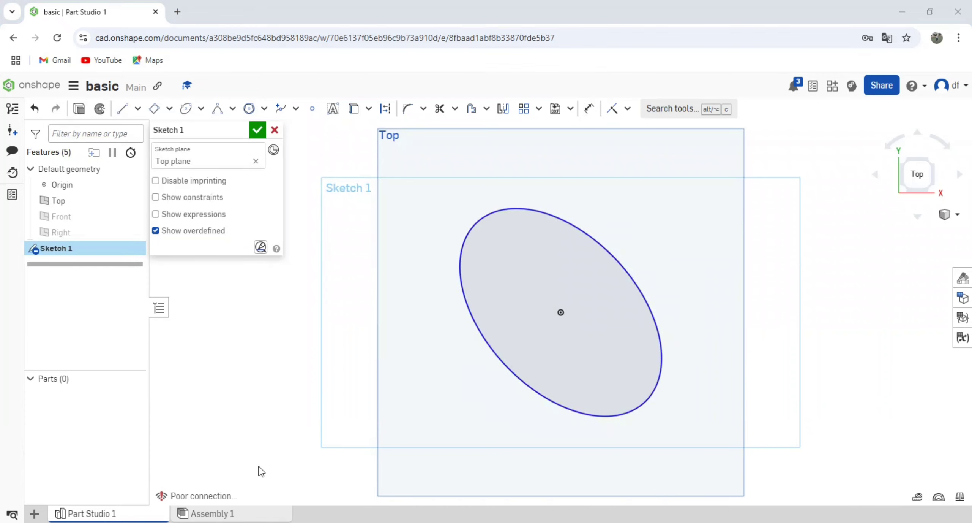
Dimension the long axis of the tilted ellipse as 10 cm
click(589, 109)
click(566, 219)
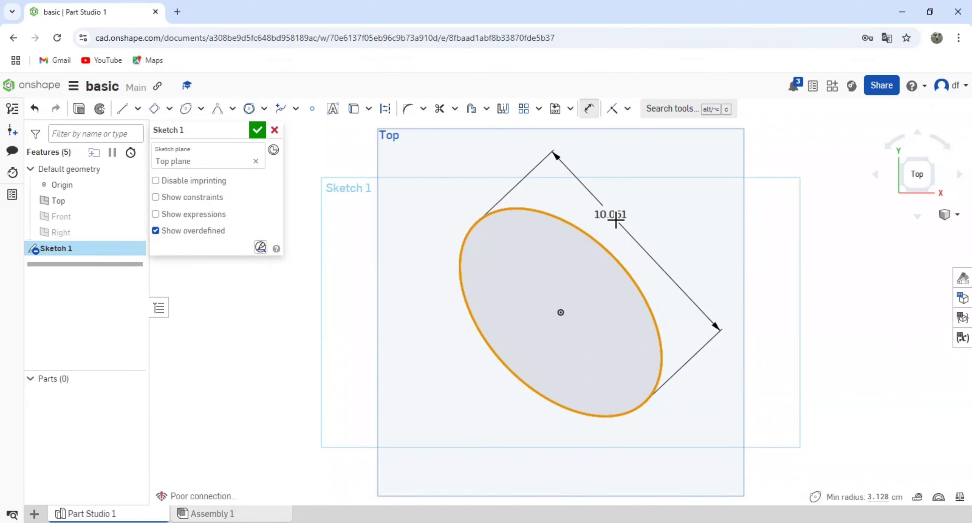
click(615, 220)
text(10)
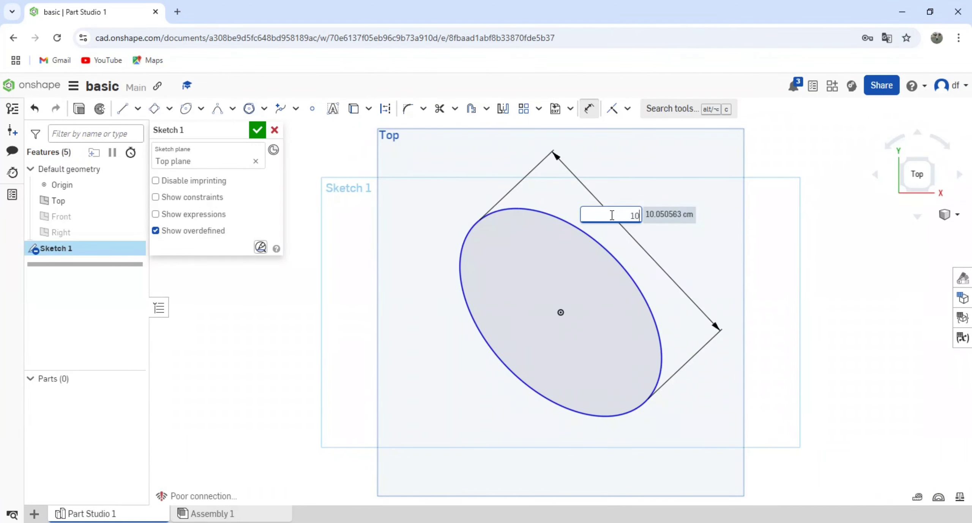
key(Return)
Dimension the short axis of the ellipse as 5 cm
click(609, 257)
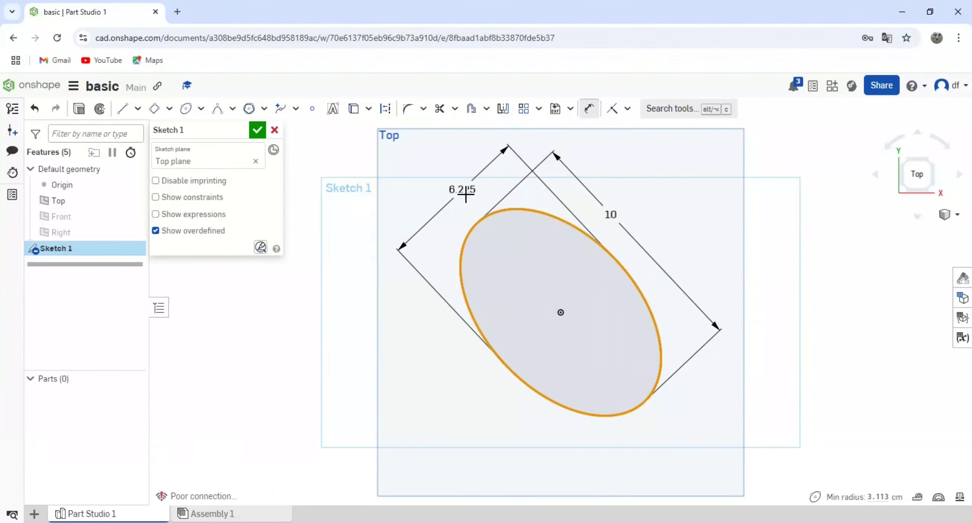
click(466, 195)
text(5)
key(Return)
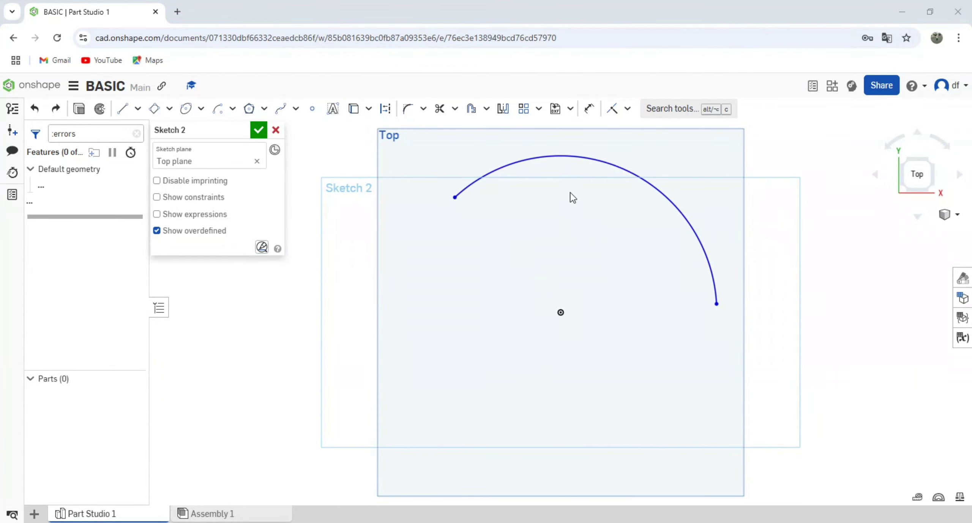
Dimension the radius of the arc centred on the origin as 5 cm
click(590, 110)
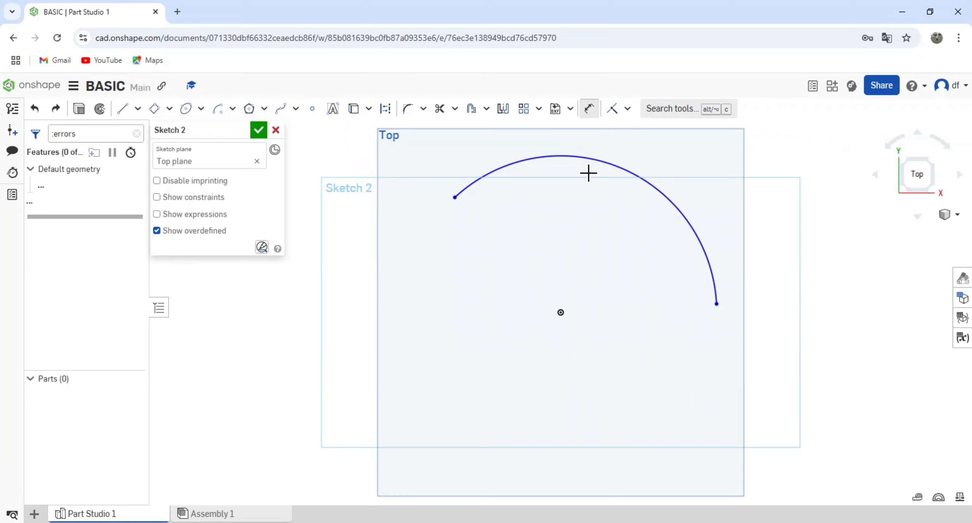
click(589, 161)
click(559, 303)
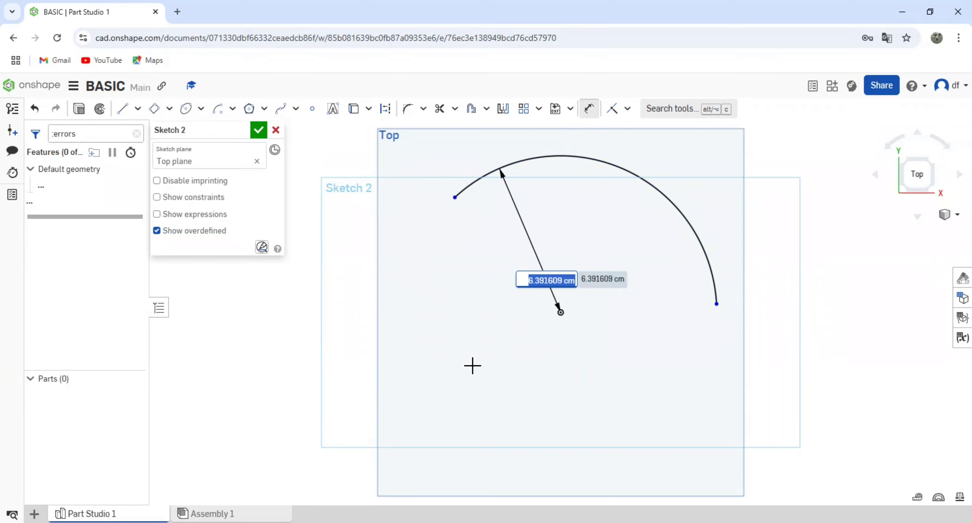
text(5)
key(Return)
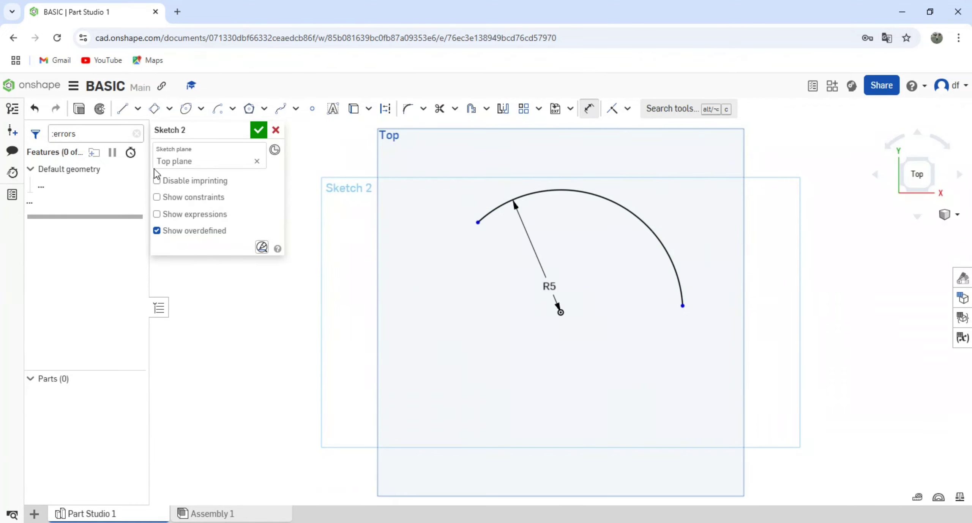
Draw two connected lines joining both ends of the circular arc to its centre at the origin
click(122, 109)
click(478, 222)
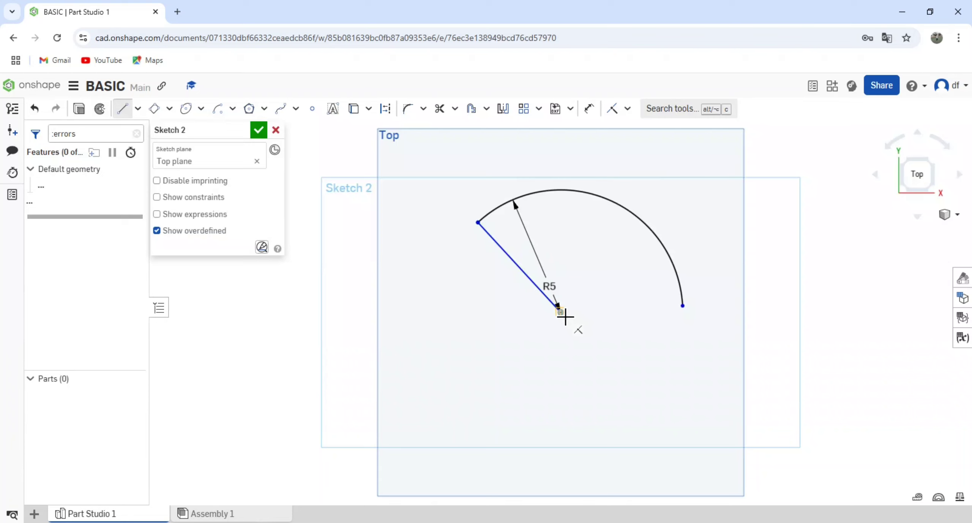
click(560, 311)
click(682, 306)
Dimension the angle between the arc's right radius line and the extension of its left radius line as 80°
click(589, 109)
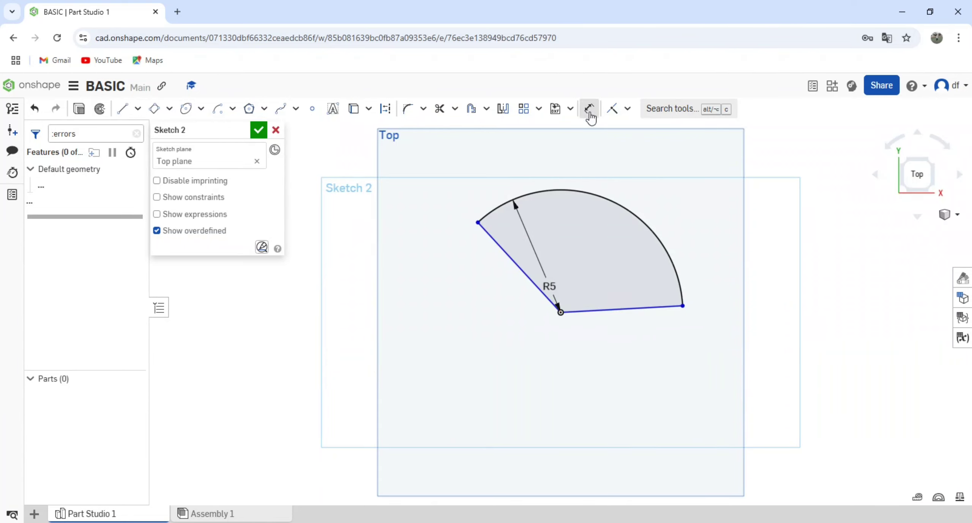
click(517, 268)
click(609, 309)
click(595, 347)
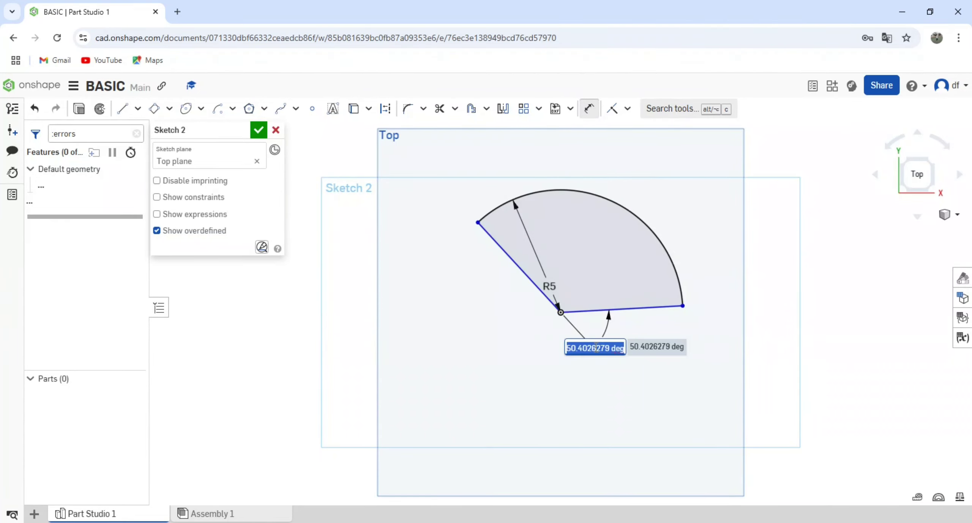
text(80)
key(Return)
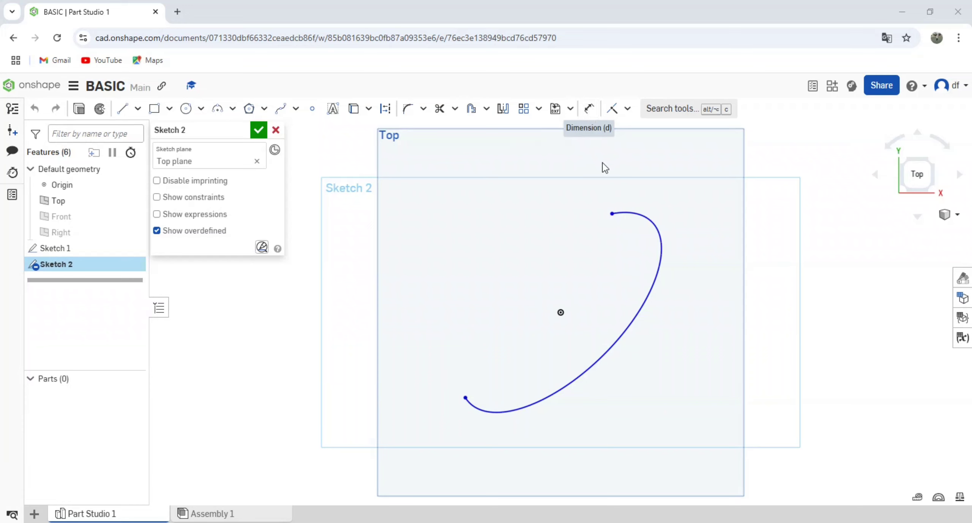
Dimension the long axis of the tilted elliptical arc as 15 cm
click(590, 110)
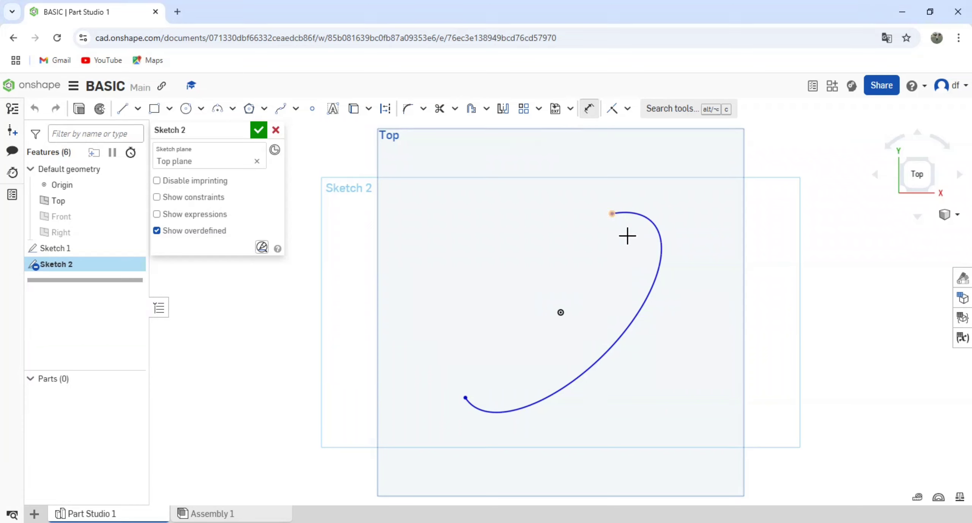
click(653, 287)
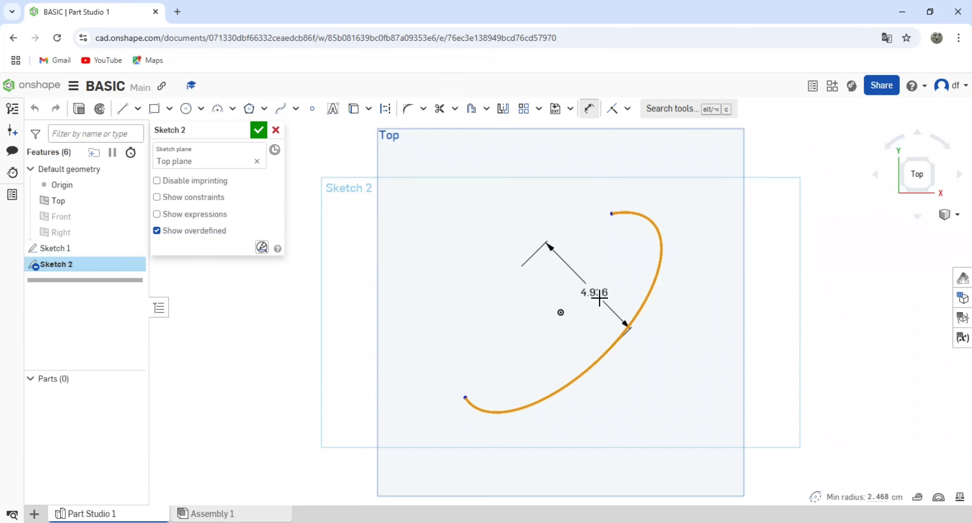
click(516, 242)
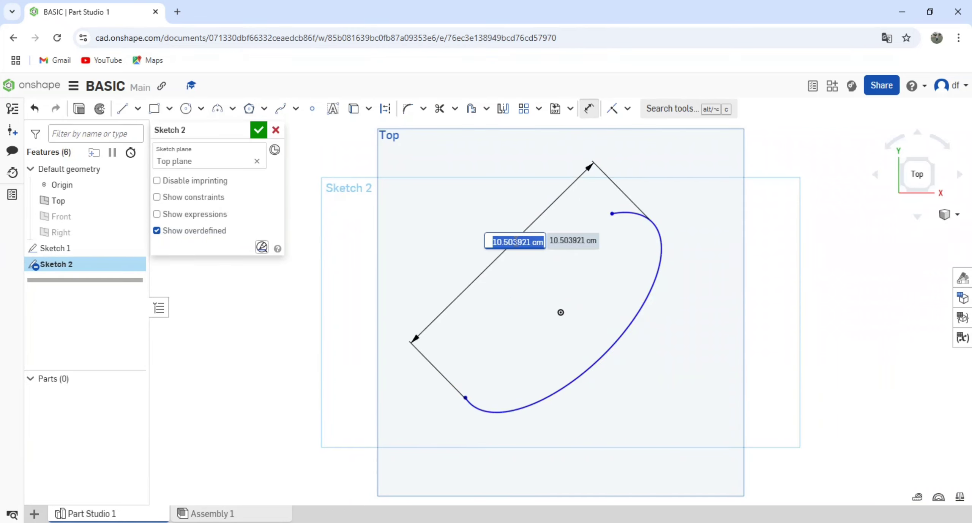
text(15)
key(Return)
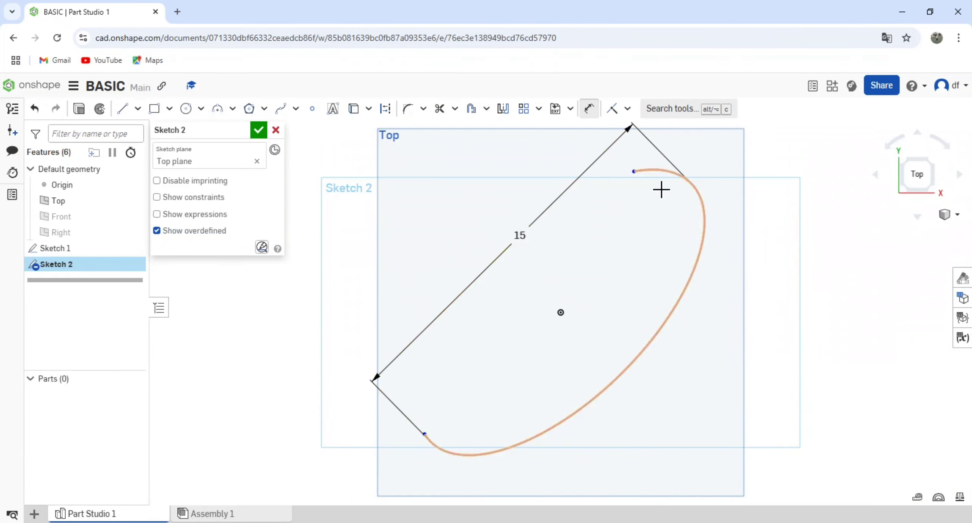
Dimension the short axis of the elliptical arc as 5 cm
click(670, 170)
click(629, 223)
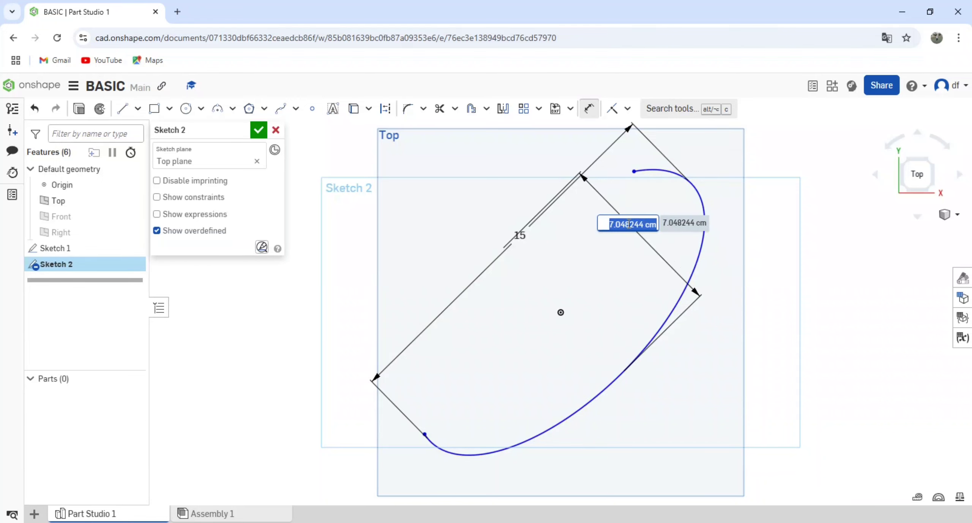
text(5)
key(Return)
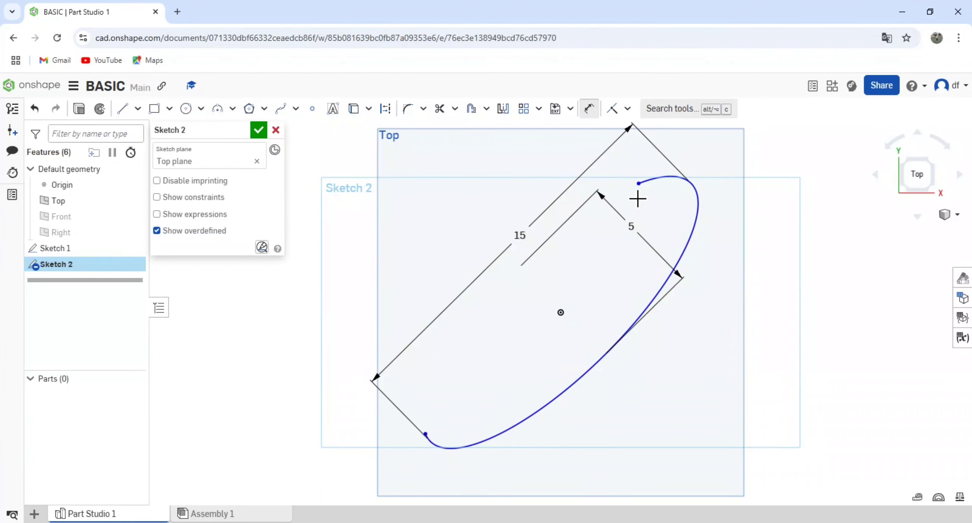
Draw two connected lines joining both ends of the elliptical arc to the origin
click(122, 109)
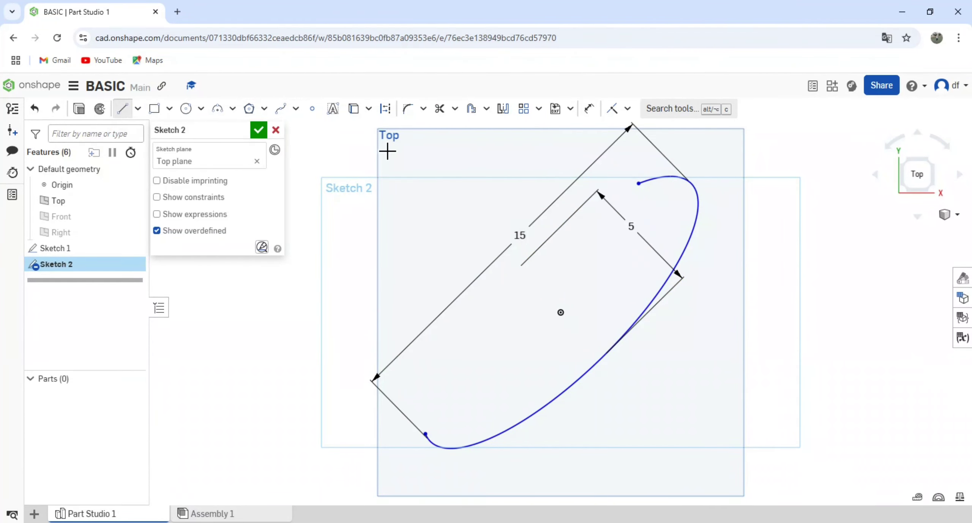
click(639, 183)
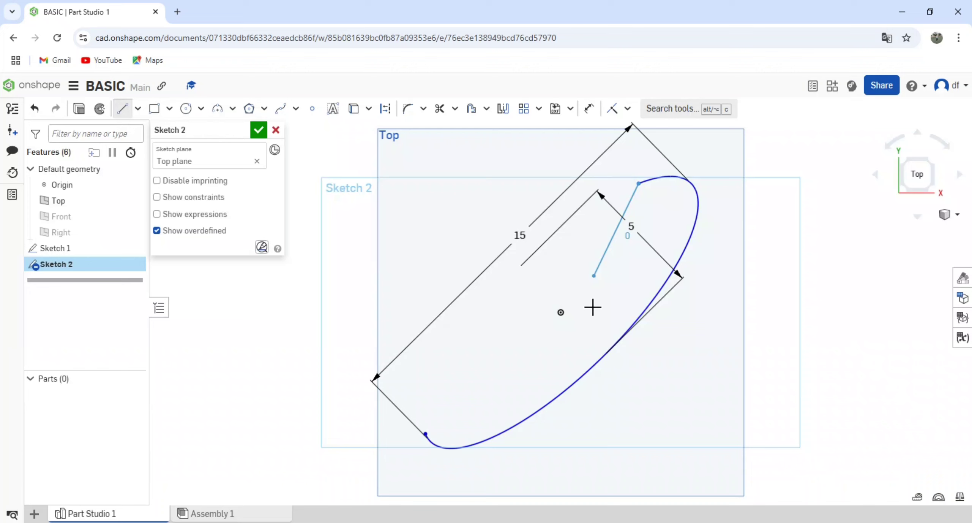
click(561, 312)
click(426, 434)
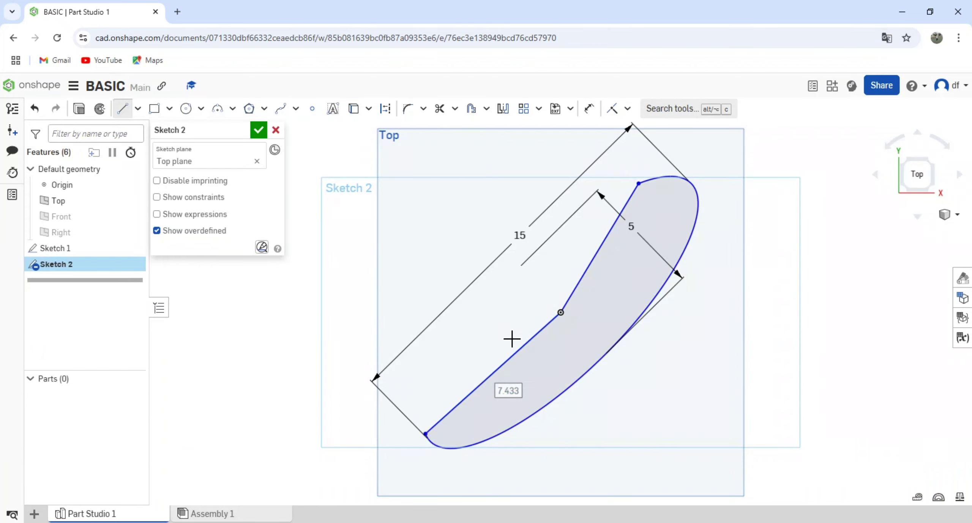
Dimension the angle between the two lines at the origin, on the side facing the elliptical arc, as 150°
click(590, 109)
click(602, 248)
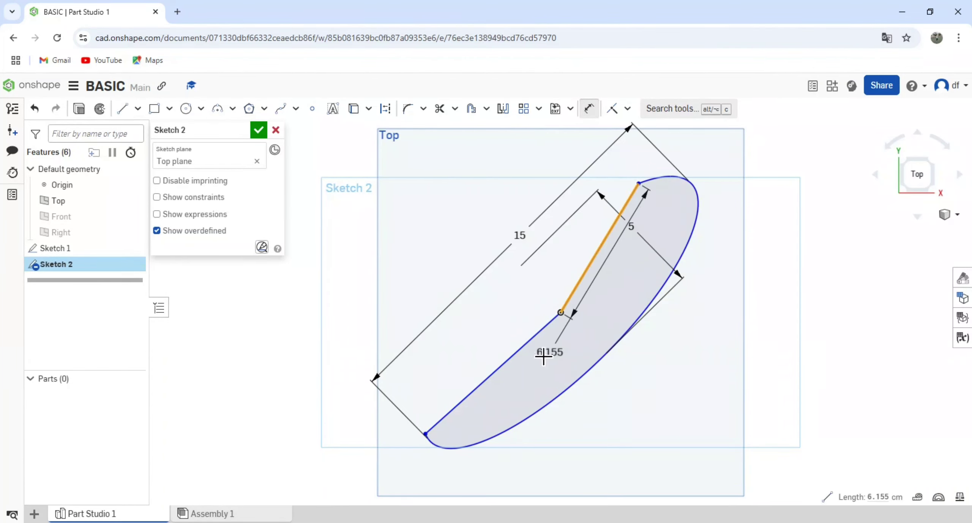
click(540, 333)
click(618, 392)
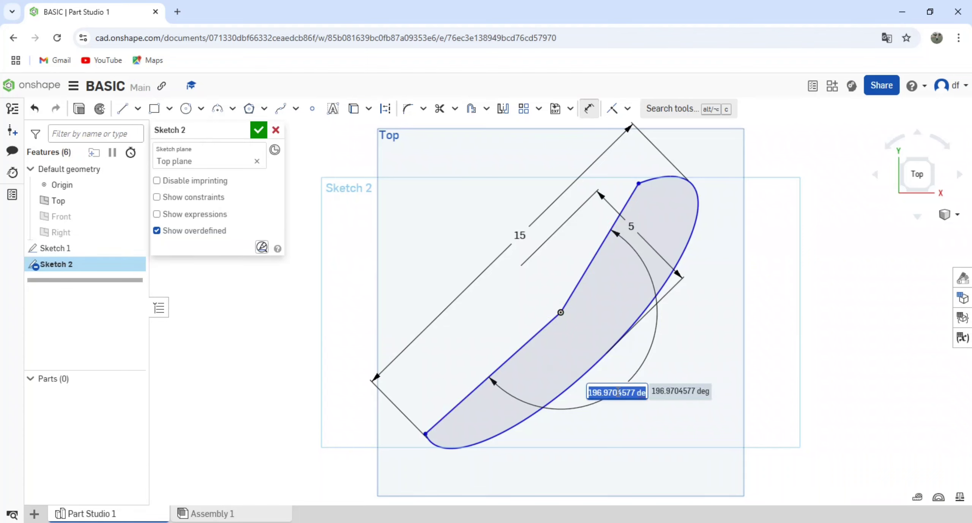
text(150)
key(Return)
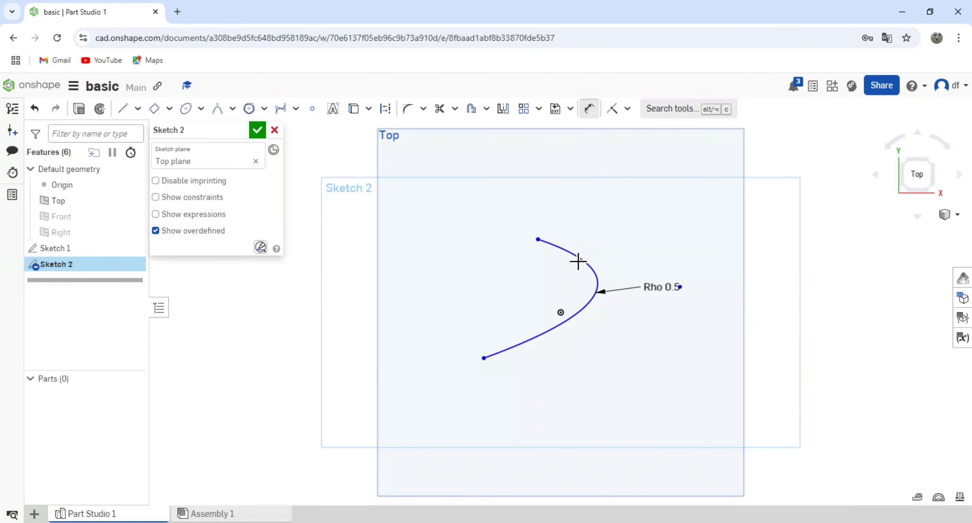
Dimension the curve length of the conic as 10 cm
click(578, 260)
click(447, 254)
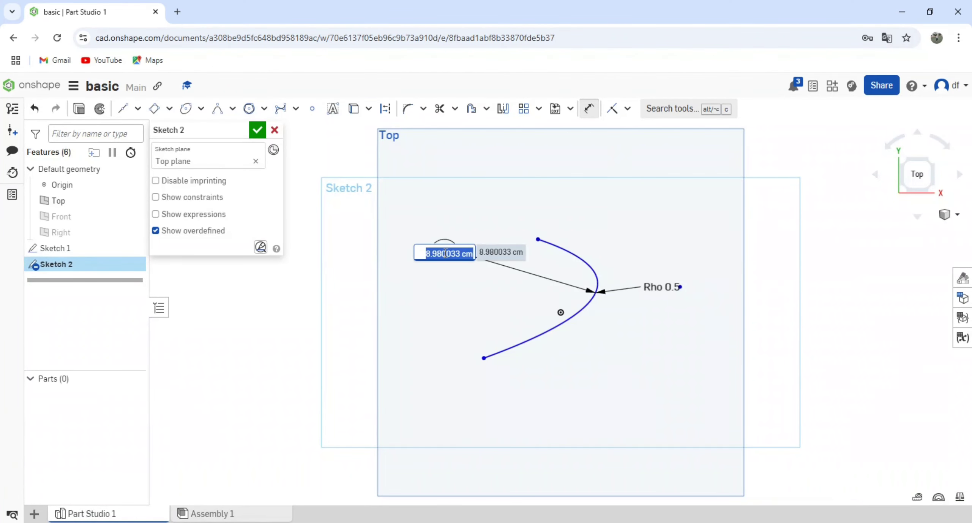
text(10)
key(Return)
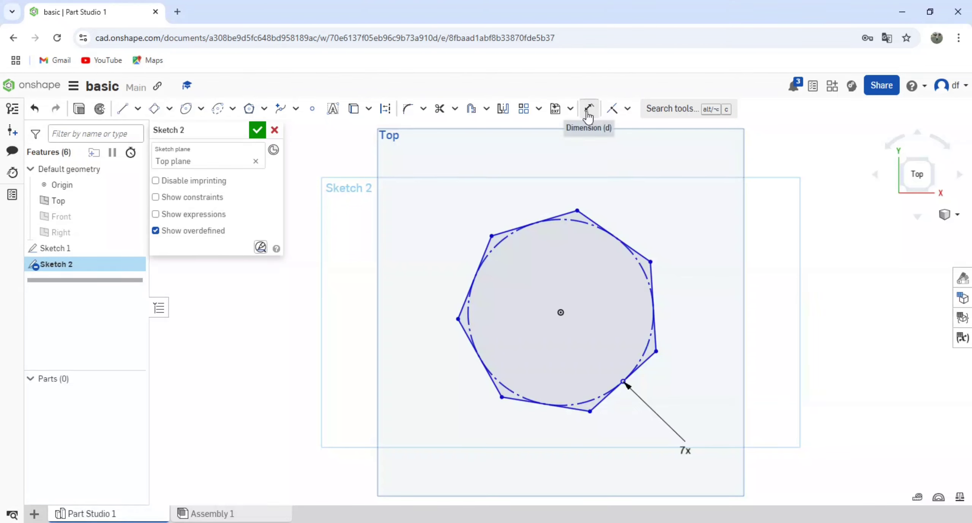
Try dimensioning the diameter of the heptagon's inscribed construction circle as 10 cm, and undo the dimension
click(589, 109)
key(d)
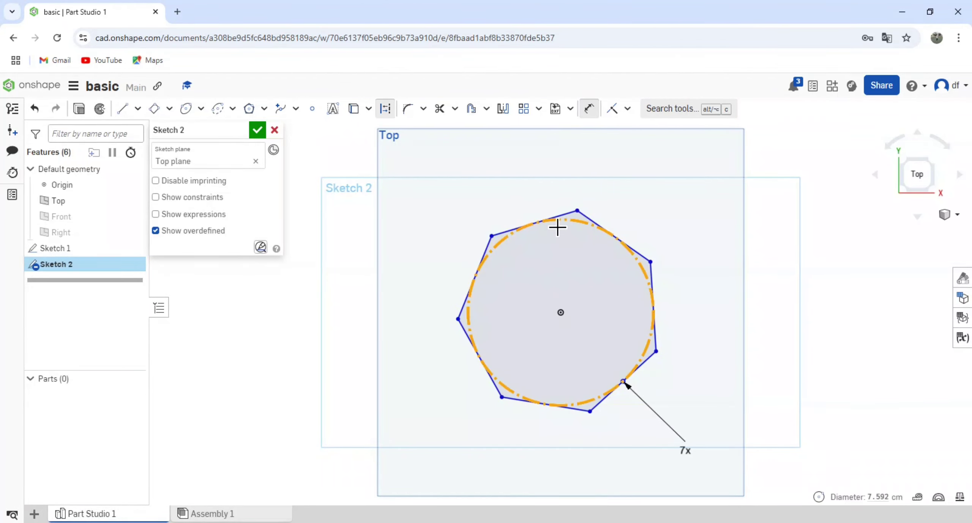
click(557, 228)
click(548, 182)
text(10)
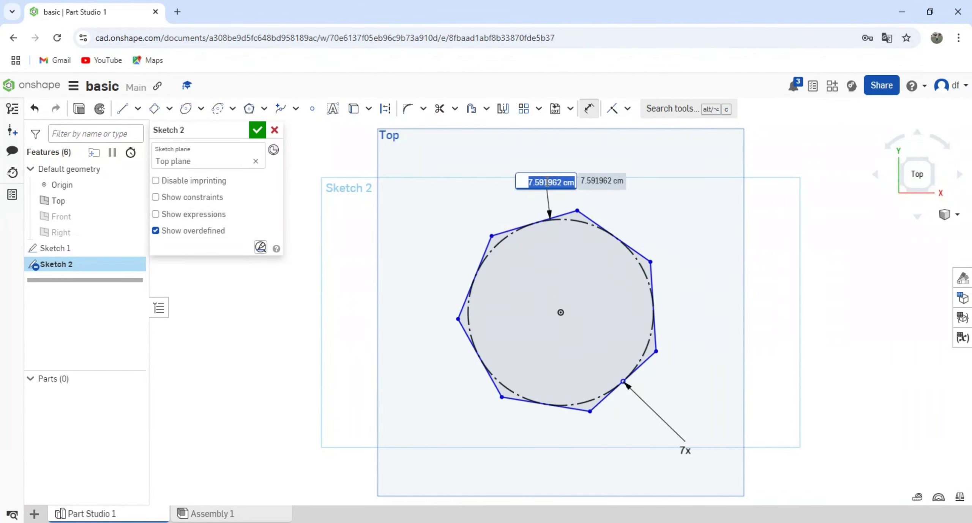
key(Return)
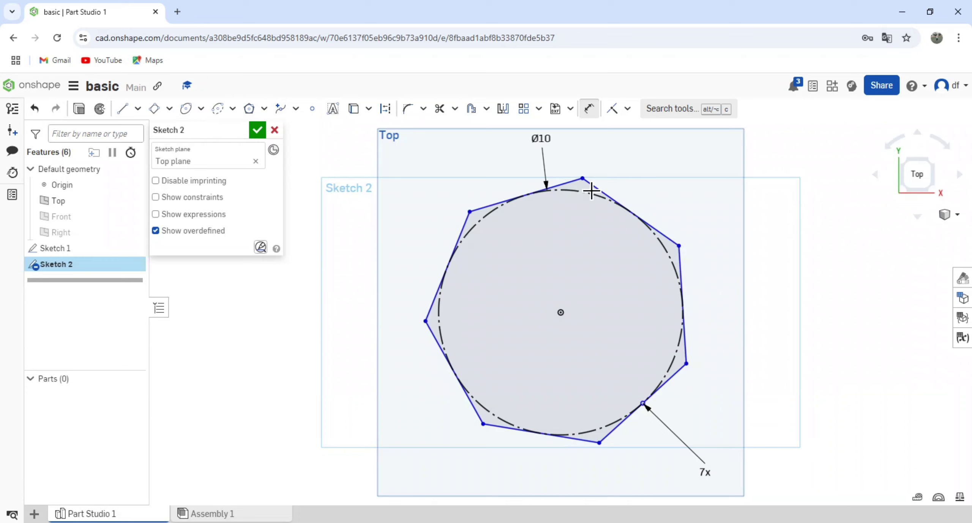
key(ctrl+z)
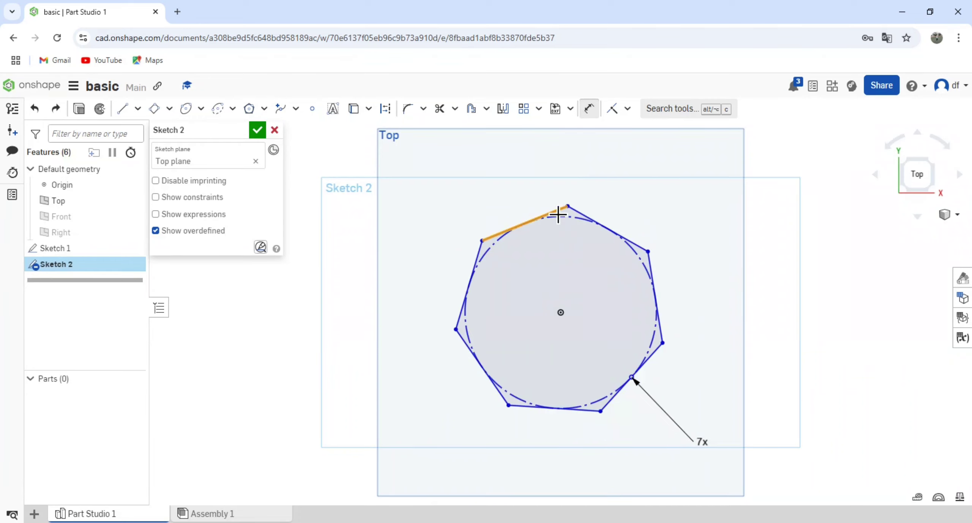
Dimension the upper-left side of the heptagon around the construction circle as 4 cm
click(554, 211)
click(519, 169)
text(4)
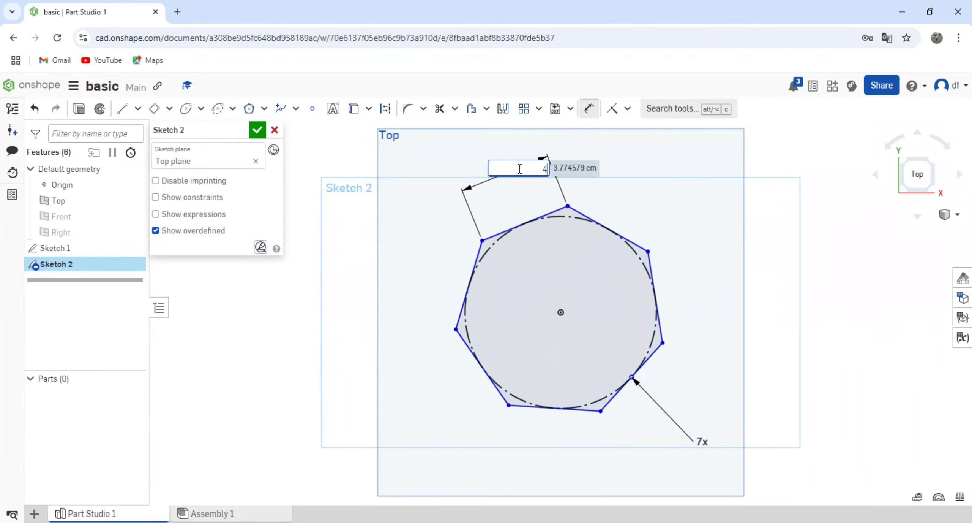
key(Return)
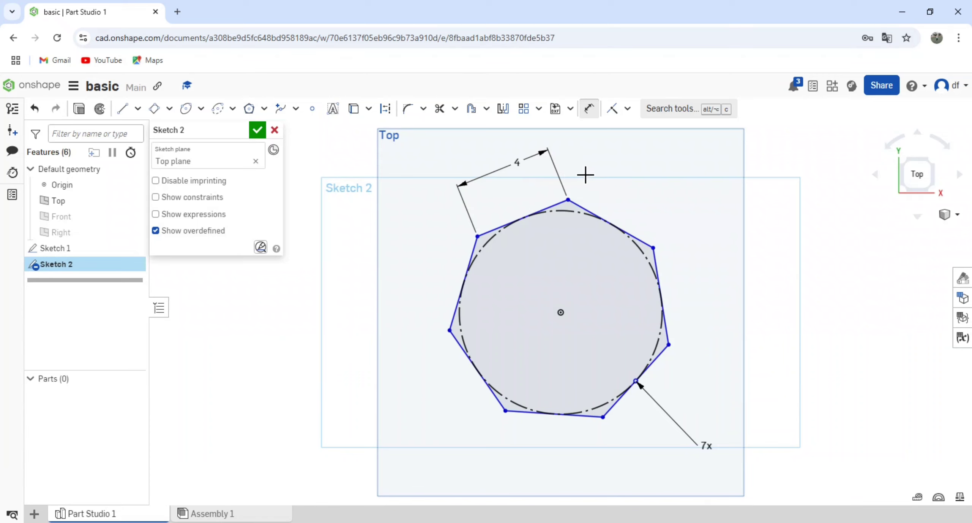
Open the heptagon's side count for editing, keep it at 7, and undo the last sketch change
double_click(707, 445)
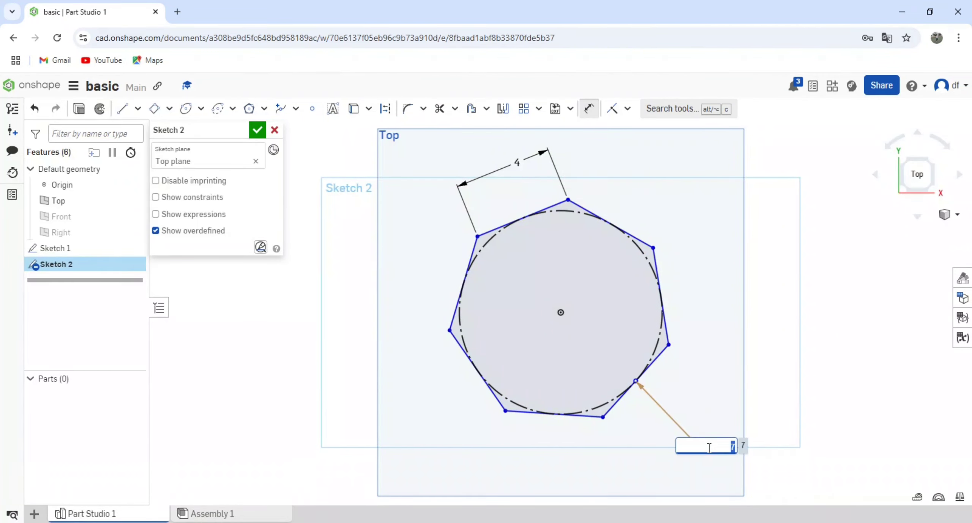
key(Return)
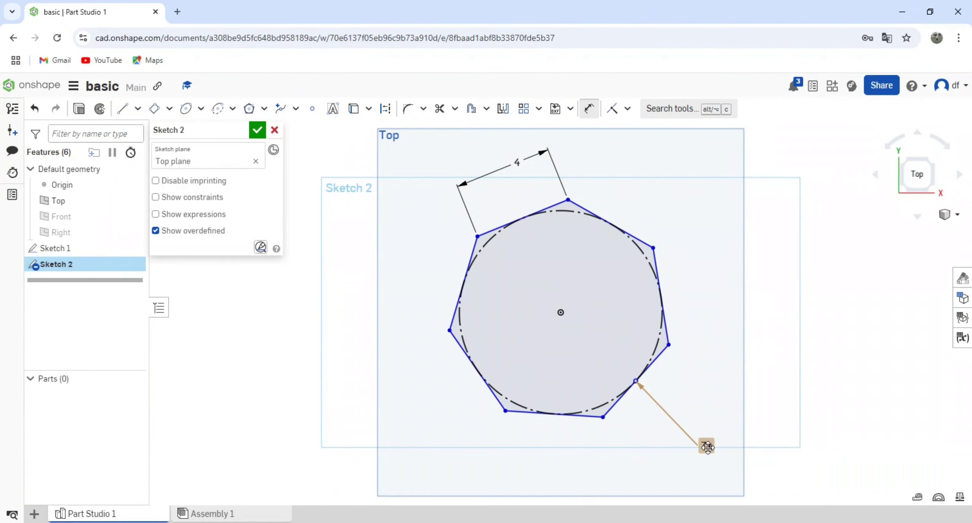
key(ctrl+z)
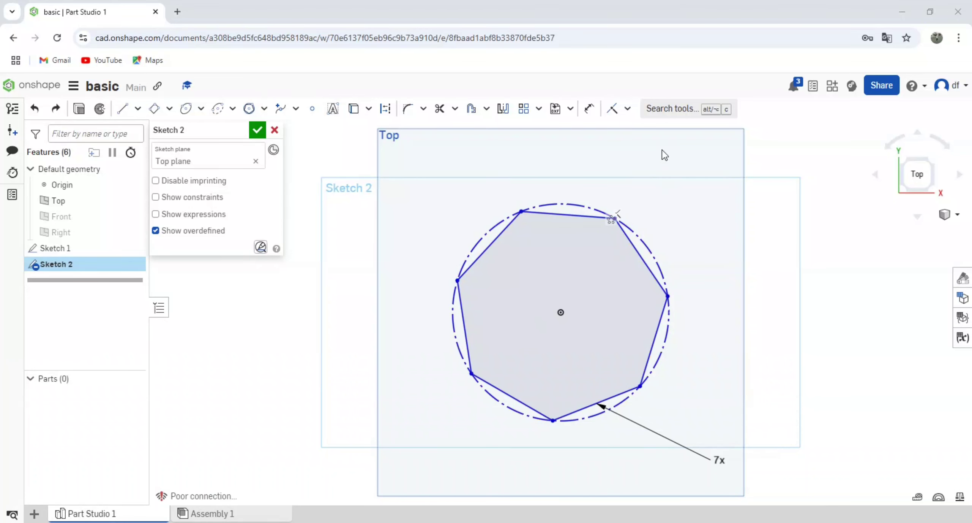
Try dimensioning the diameter of the construction circle through the heptagon's corners as 10 cm, and undo the dimension
click(589, 109)
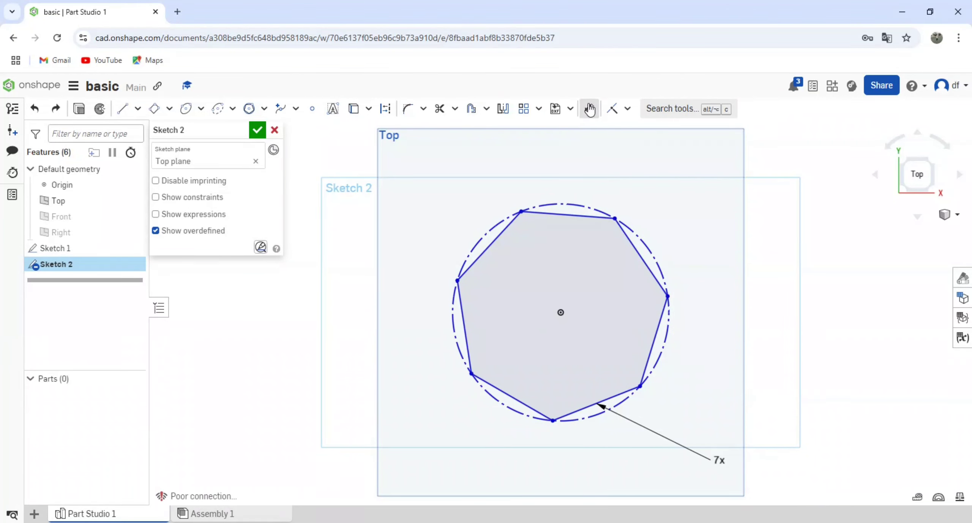
click(579, 207)
click(652, 176)
text(10)
key(Return)
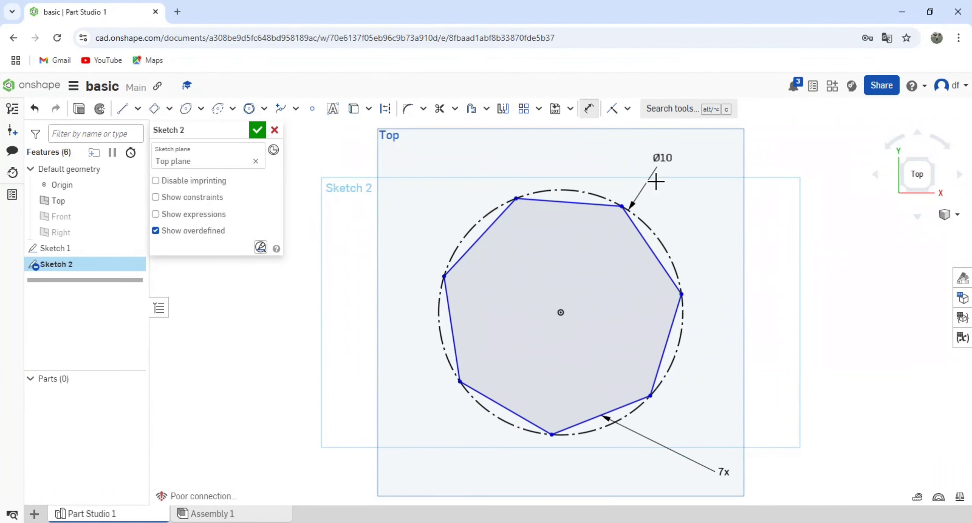
key(Escape)
key(ctrl+z)
key(ctrl+z)
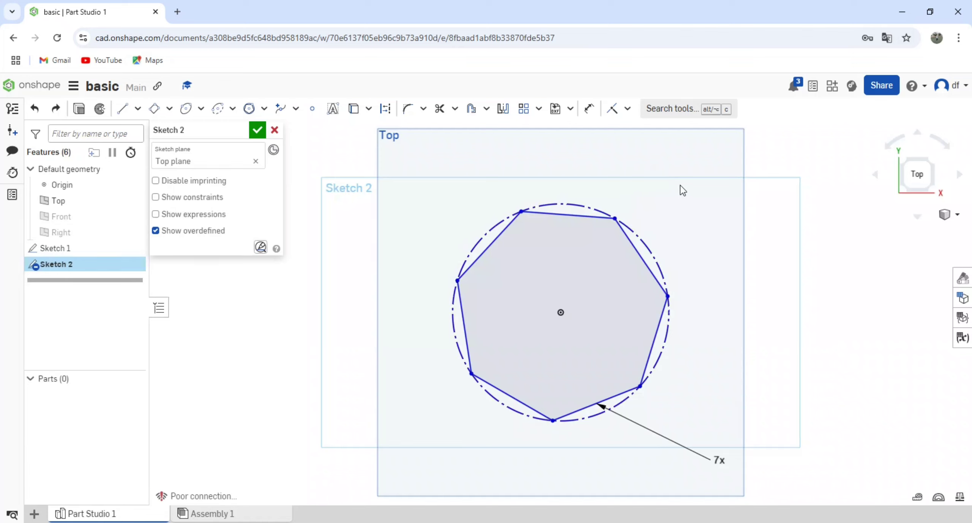
Dimension the heptagon's top side as 4 cm
click(594, 114)
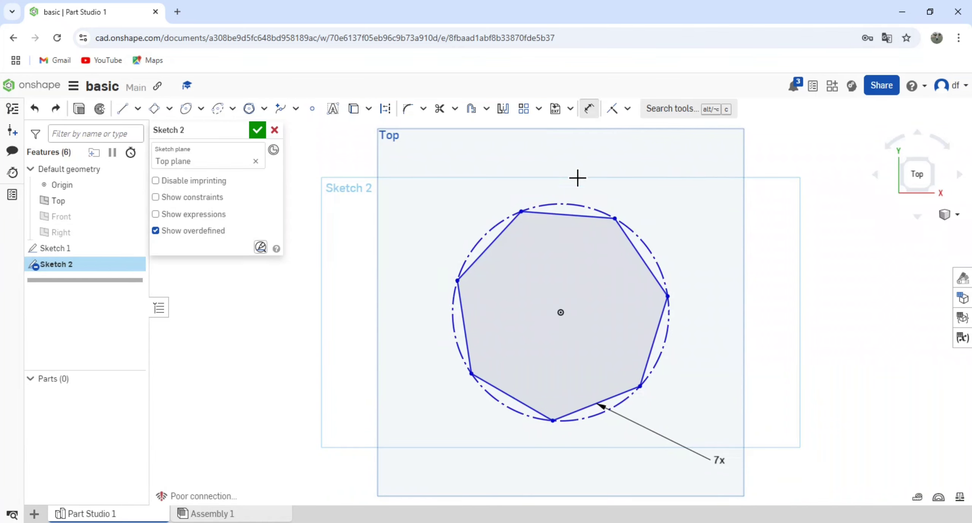
click(568, 219)
click(599, 171)
text(4)
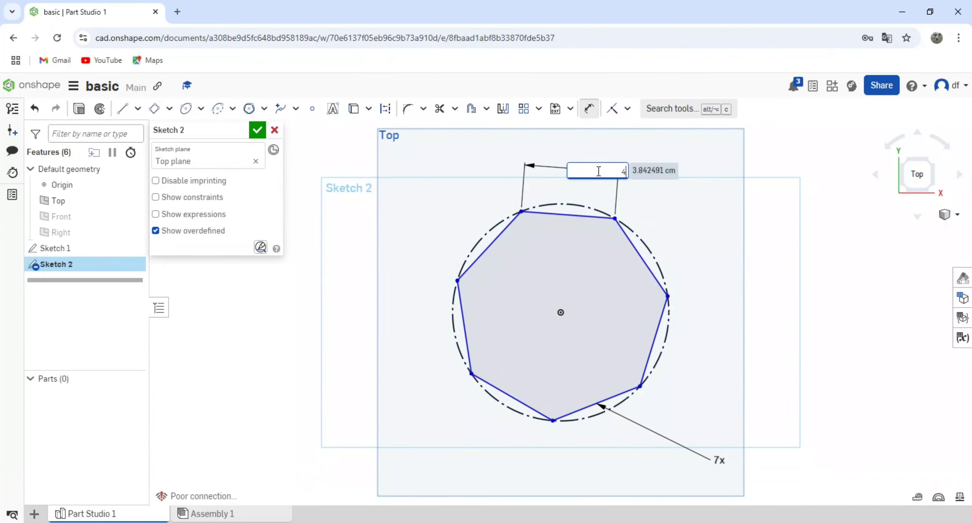
key(Return)
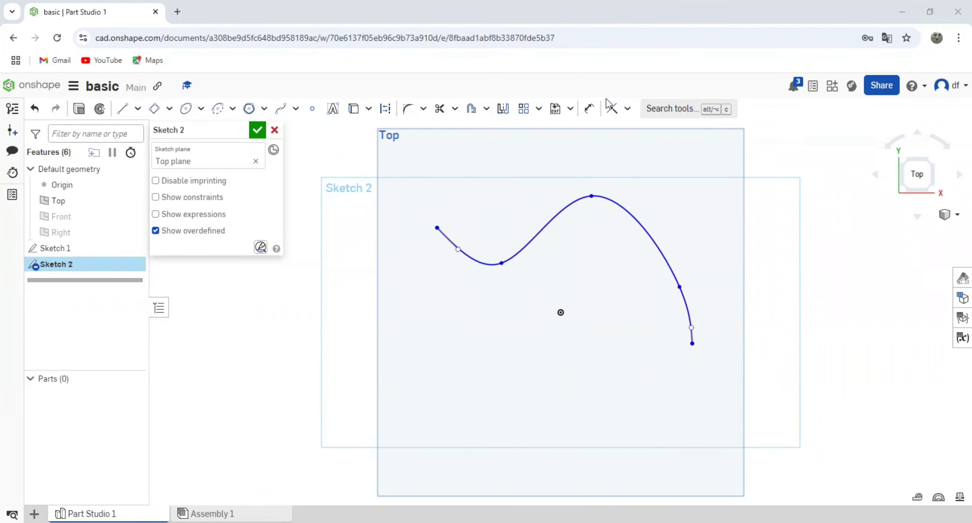
Dimension the overall curve length of the spline as 15 cm, placing the dimension below the curve
click(589, 109)
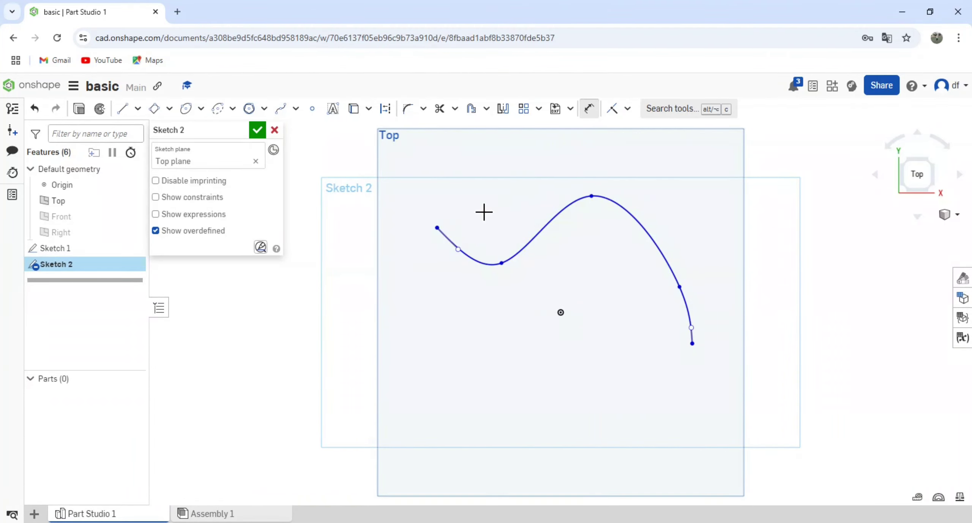
click(478, 264)
click(482, 359)
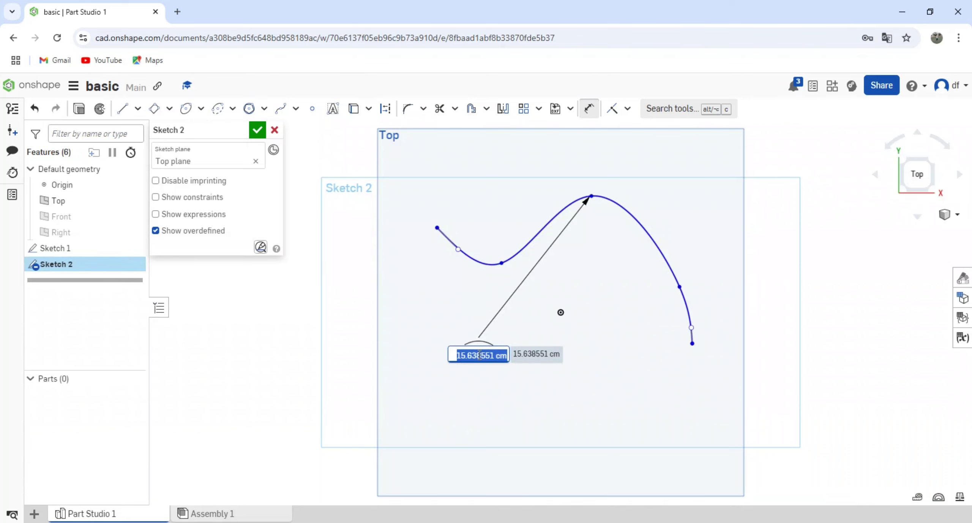
key(Return)
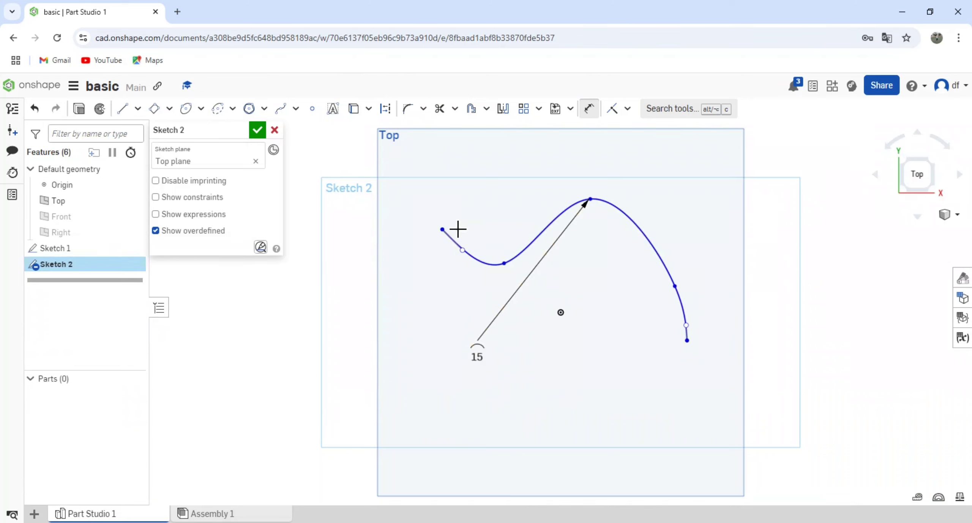
Dimension the horizontal distance between the spline's left endpoint and its neighbouring spline point as 3 cm
click(442, 230)
click(504, 263)
click(499, 225)
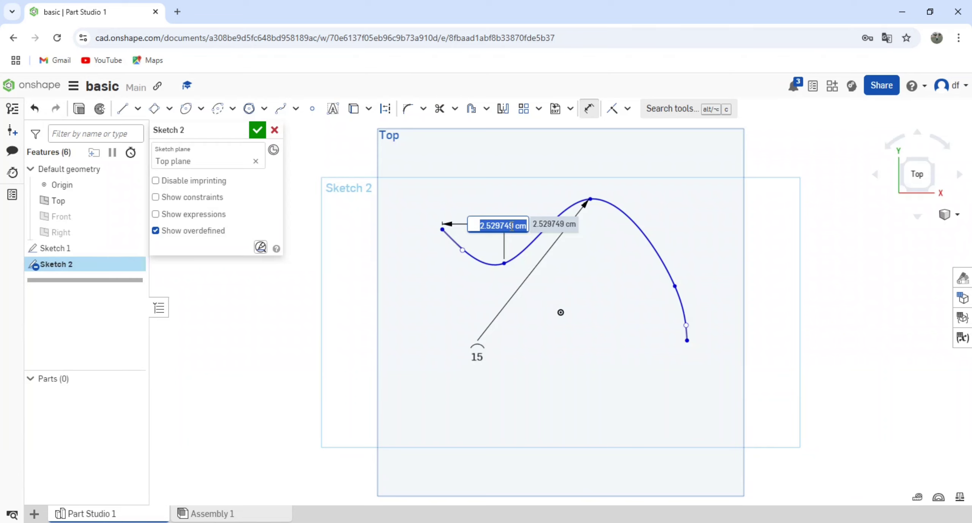
text(3)
key(Return)
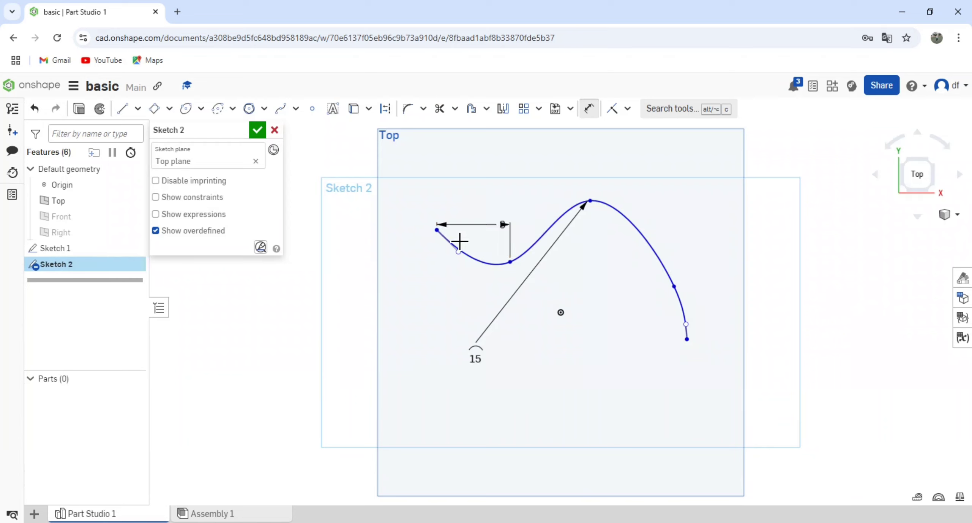
Dimension the vertical distance between the spline's two endpoints, placing it beside the curve and keeping the proposed value
click(442, 236)
click(688, 339)
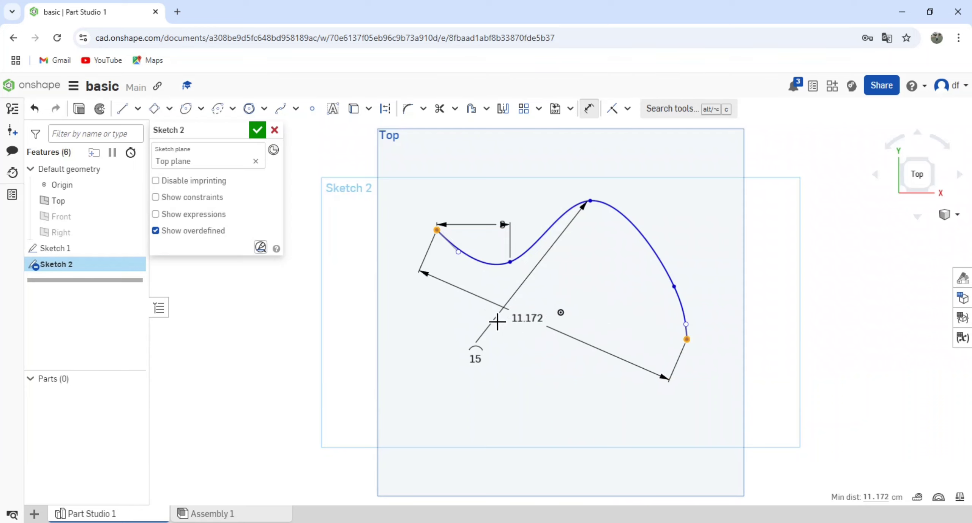
click(424, 305)
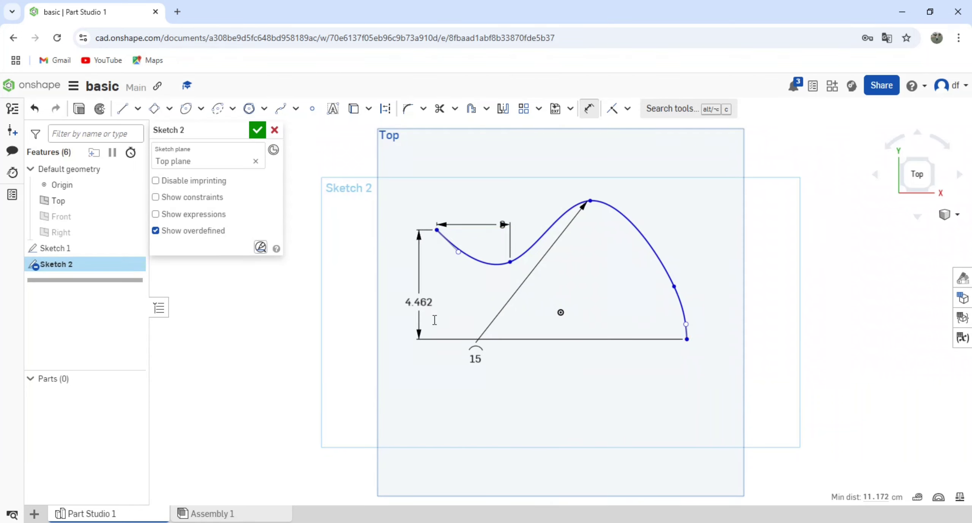
key(Return)
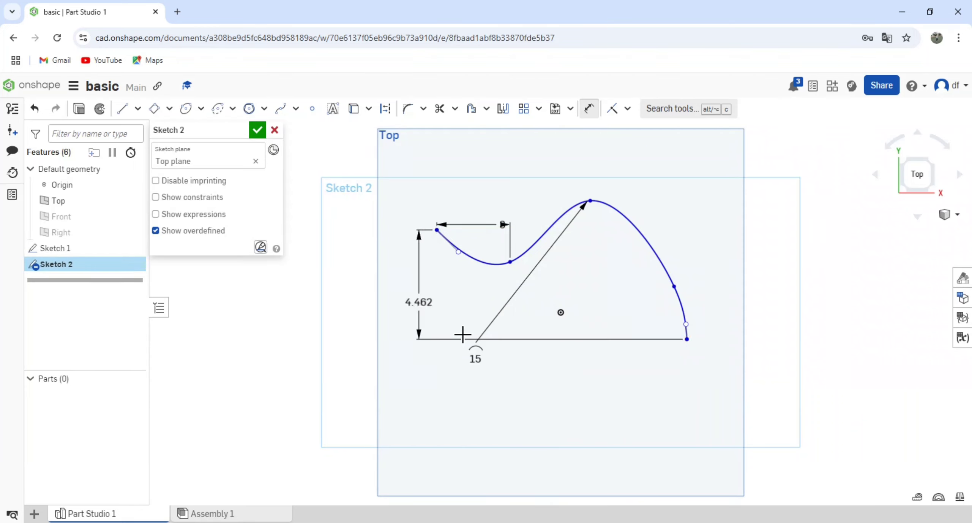
click(437, 230)
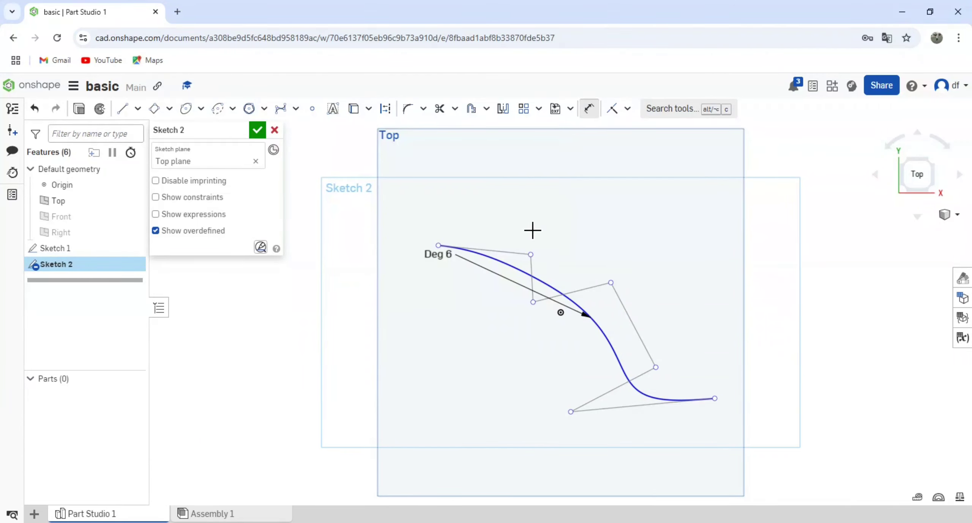
Dimension the overall curve length of the degree 6 Bezier curve as 15 cm, placing the dimension above it
click(515, 267)
click(554, 197)
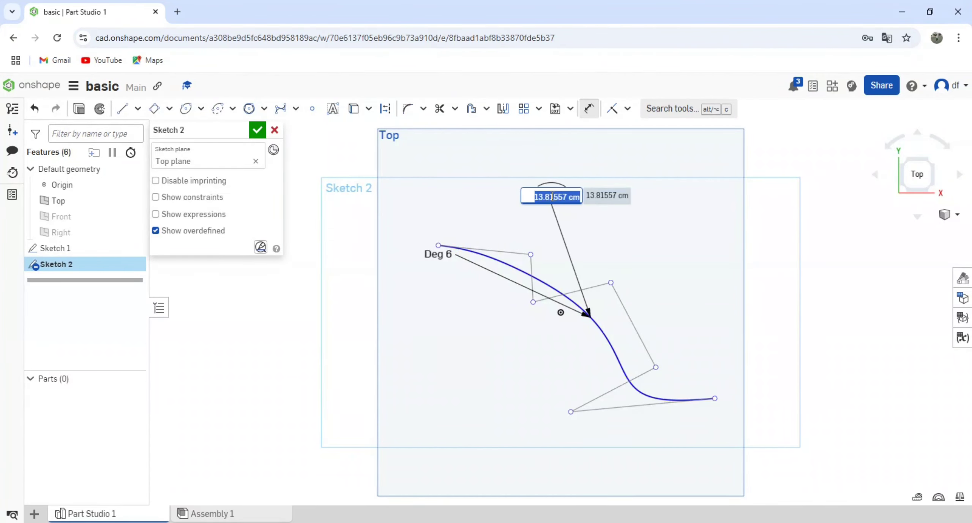
text(15)
key(Return)
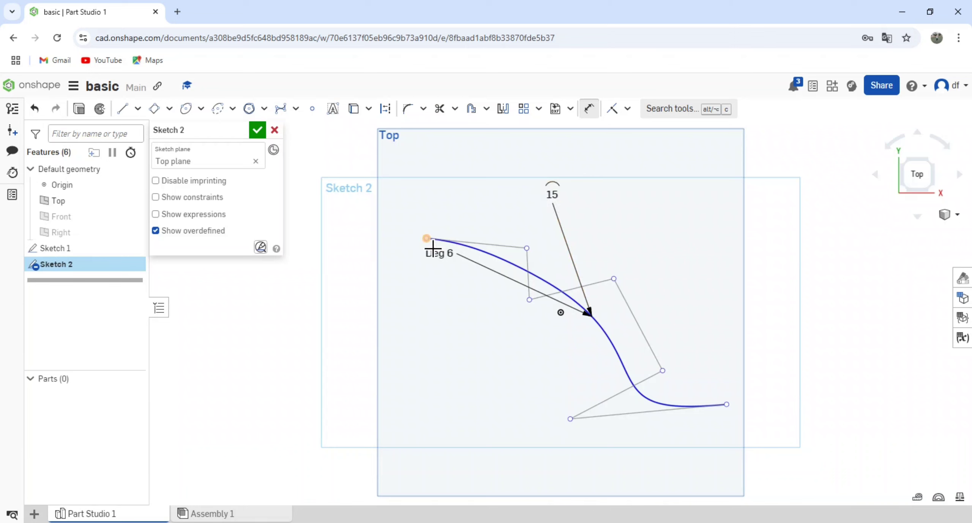
click(427, 238)
click(726, 404)
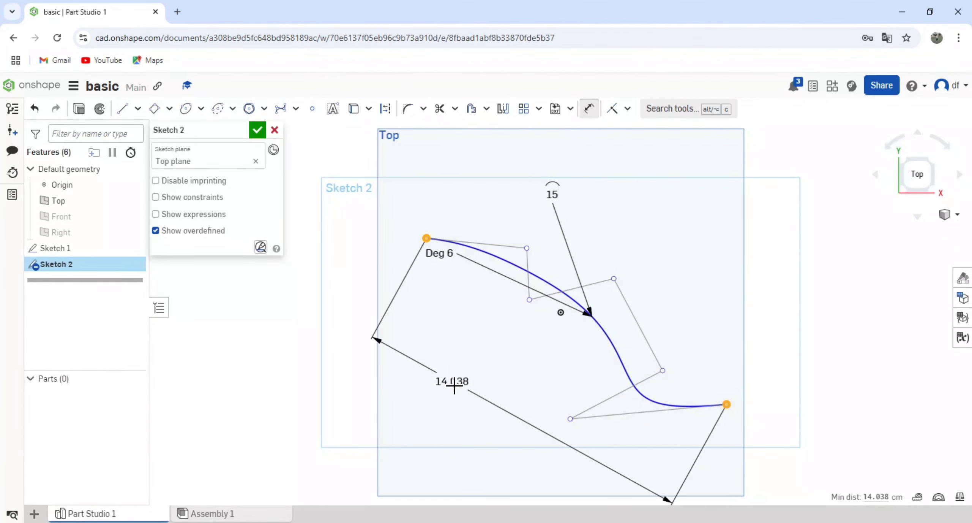
click(422, 371)
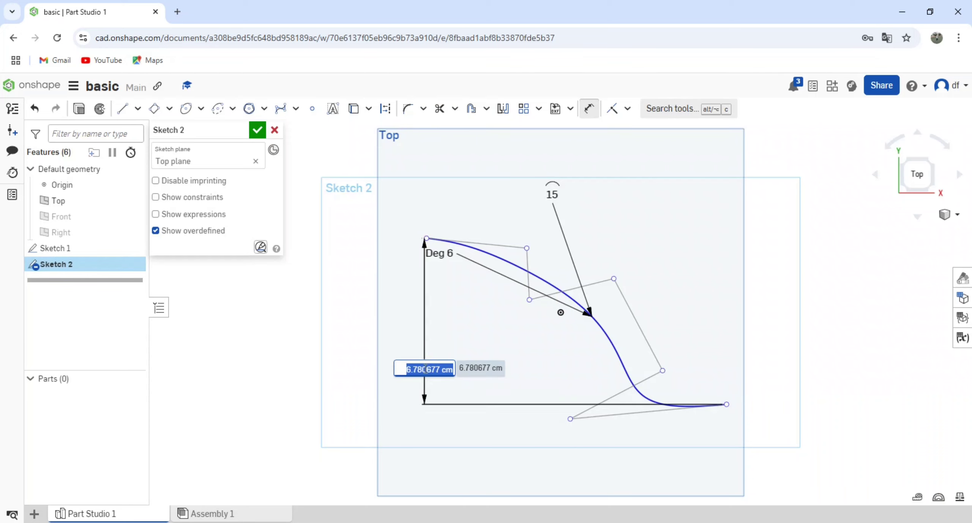
key(Escape)
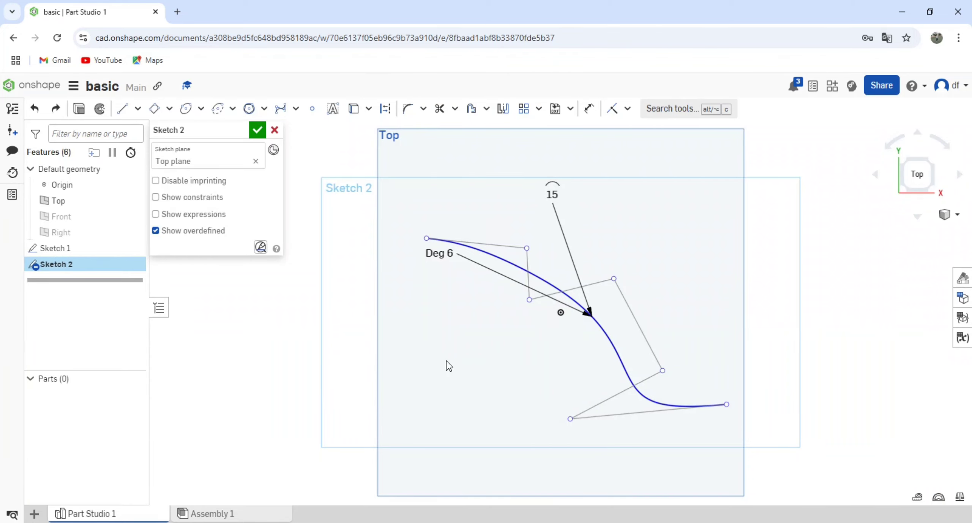
Dimension the distance between the Bezier curve's second and third control points, counted from its upper-left end
key(d)
click(527, 248)
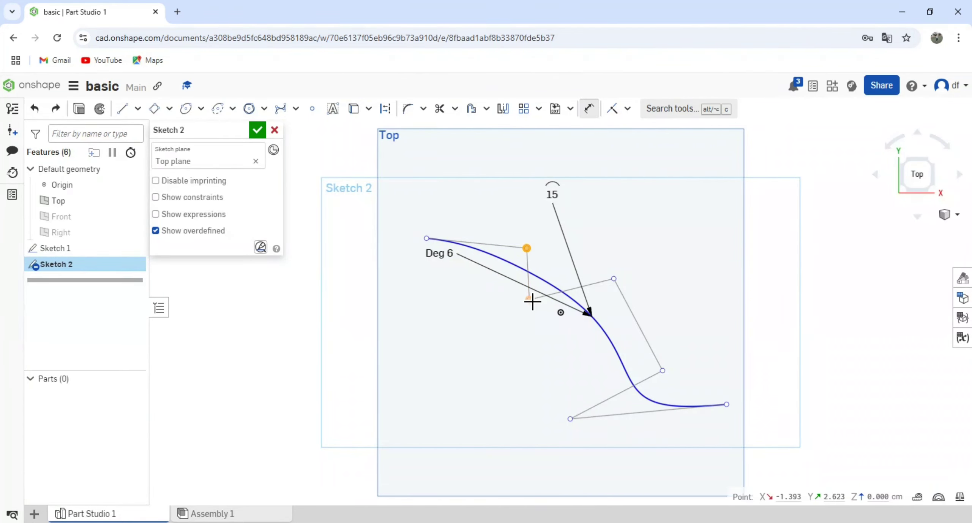
click(529, 299)
click(656, 220)
key(Return)
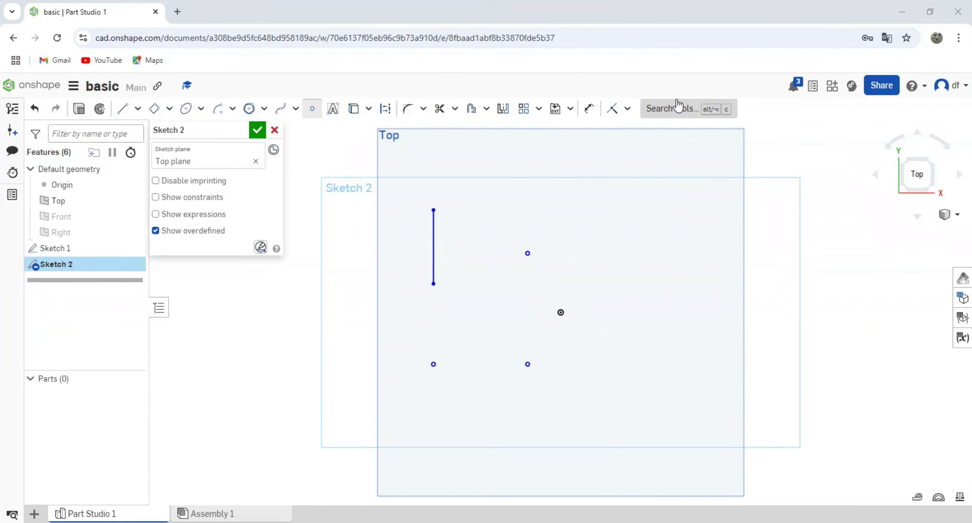
Dimension the horizontal distance between the vertical line and the upper point, placing it above them and keeping the proposed value
click(590, 108)
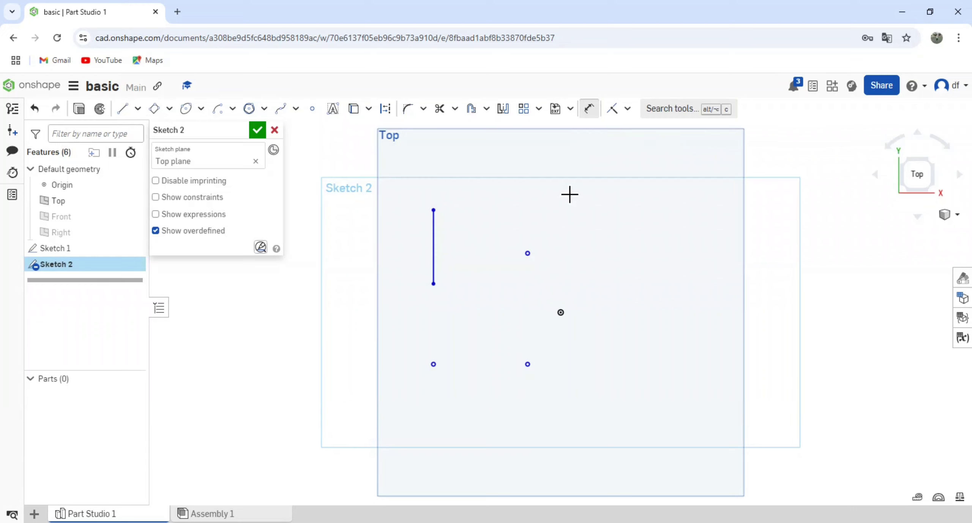
click(534, 257)
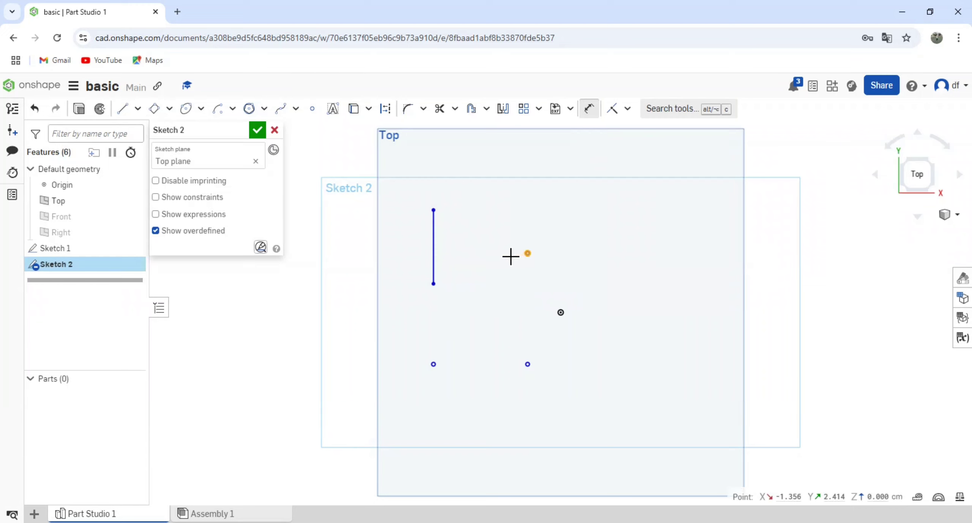
click(440, 252)
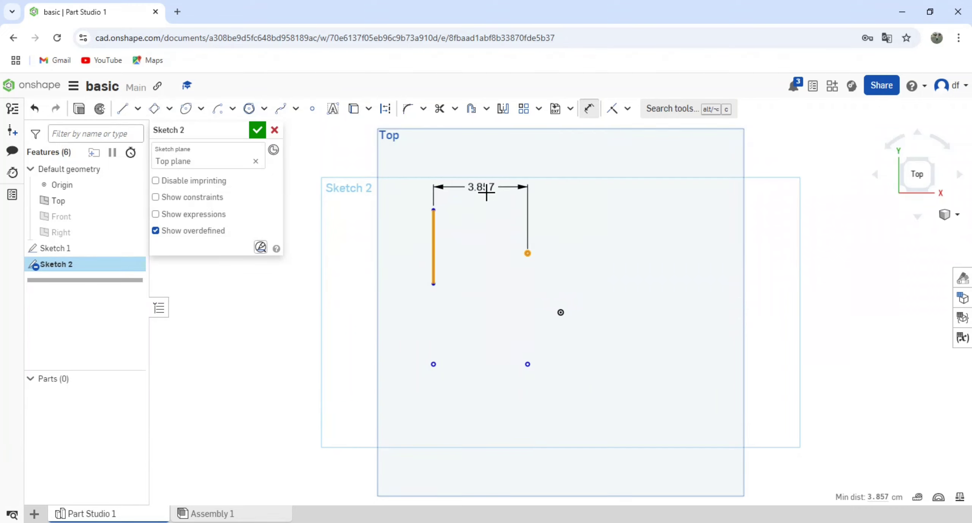
click(486, 191)
key(Return)
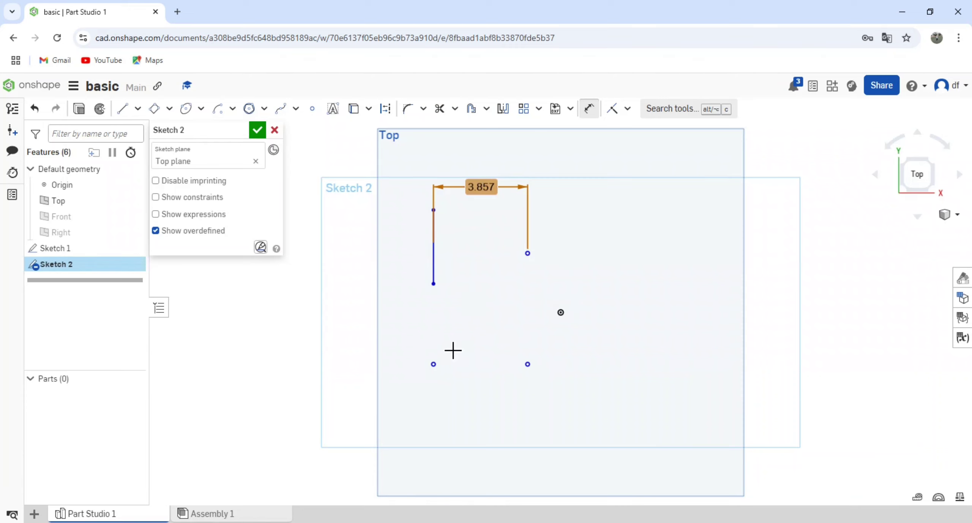
Dimension the horizontal distance between the two lower points, placing it above them and keeping the proposed value
click(438, 371)
click(532, 370)
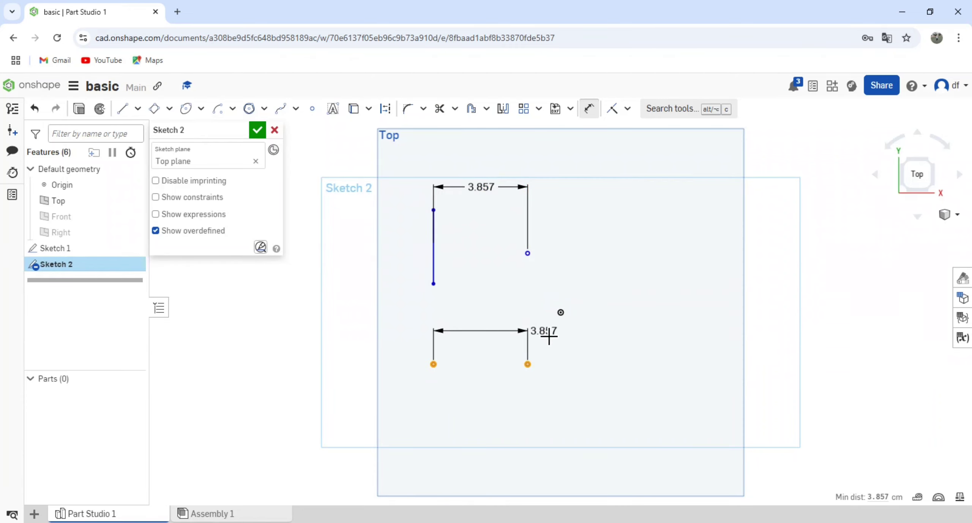
click(545, 331)
key(Return)
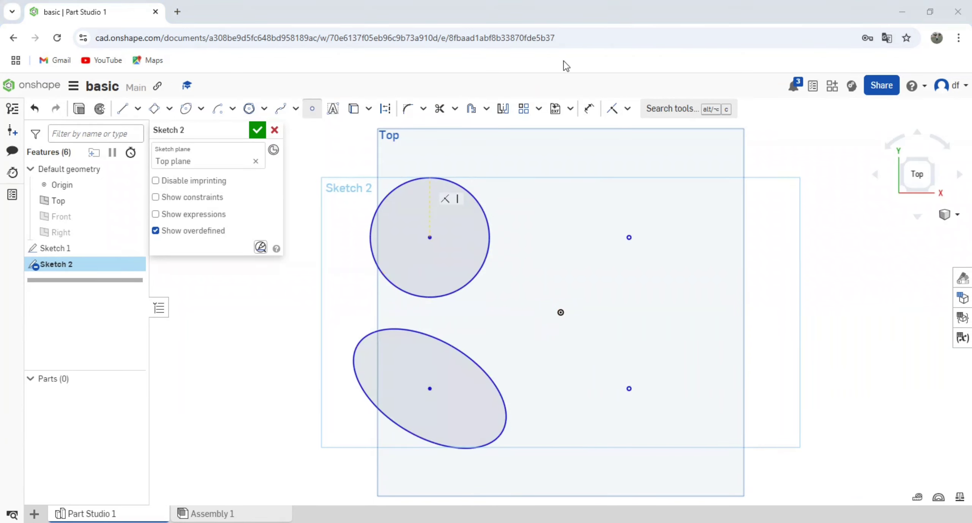
Try dimensioning the horizontal distance from the circle's center to the upper point with the proposed value, and undo the dimension
click(588, 112)
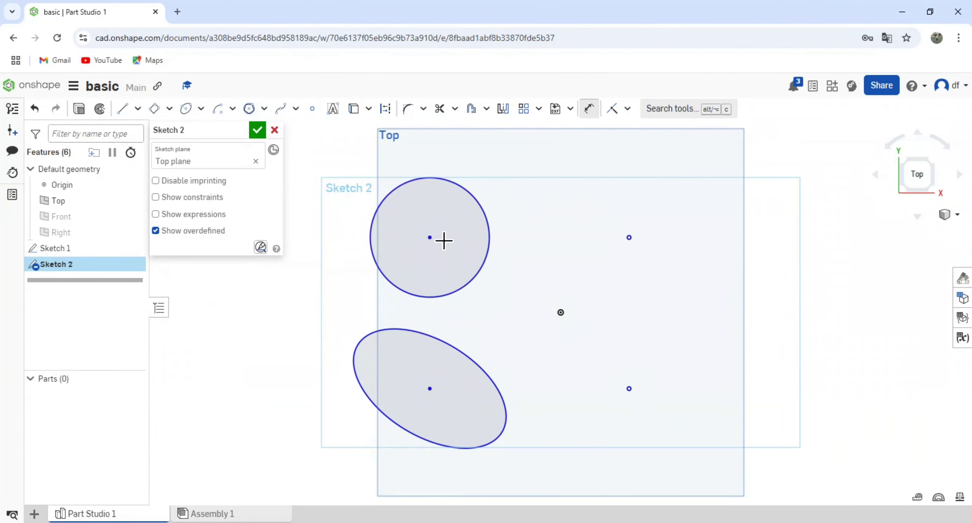
click(430, 237)
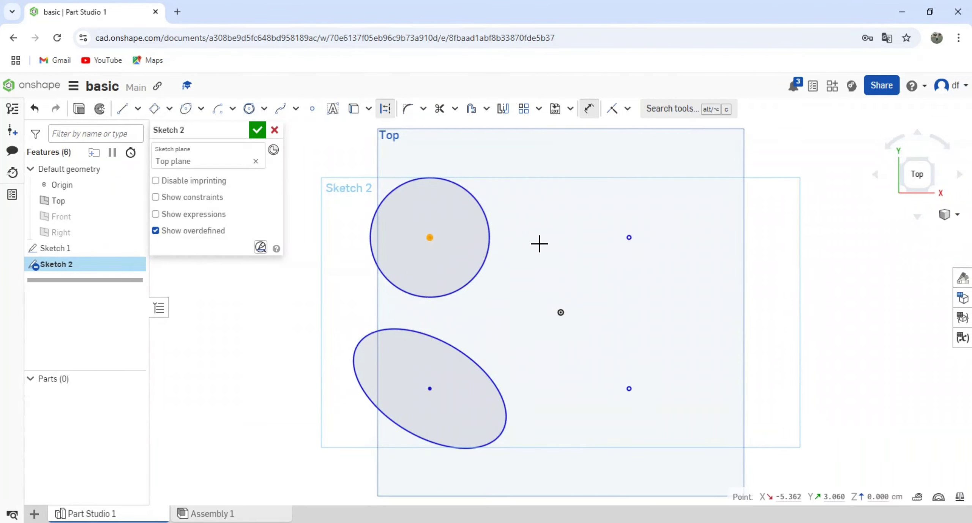
click(638, 245)
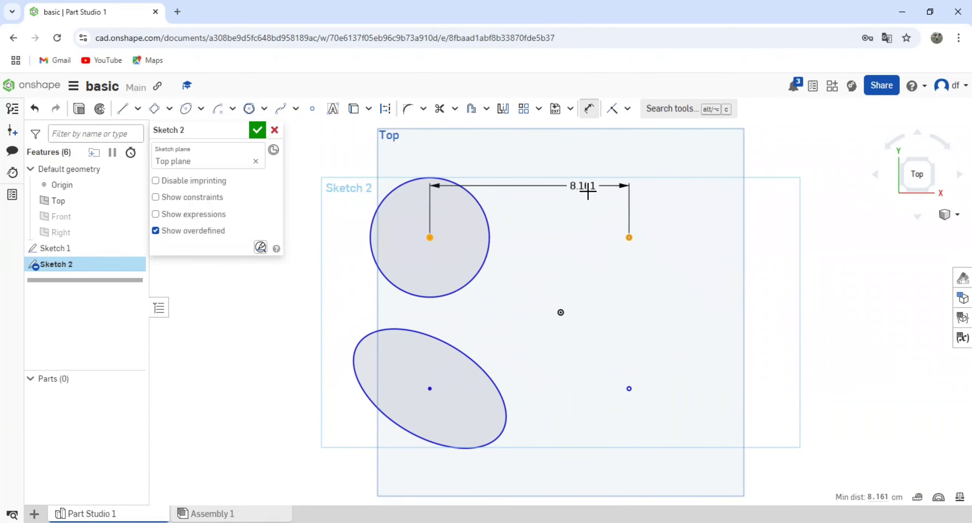
click(587, 183)
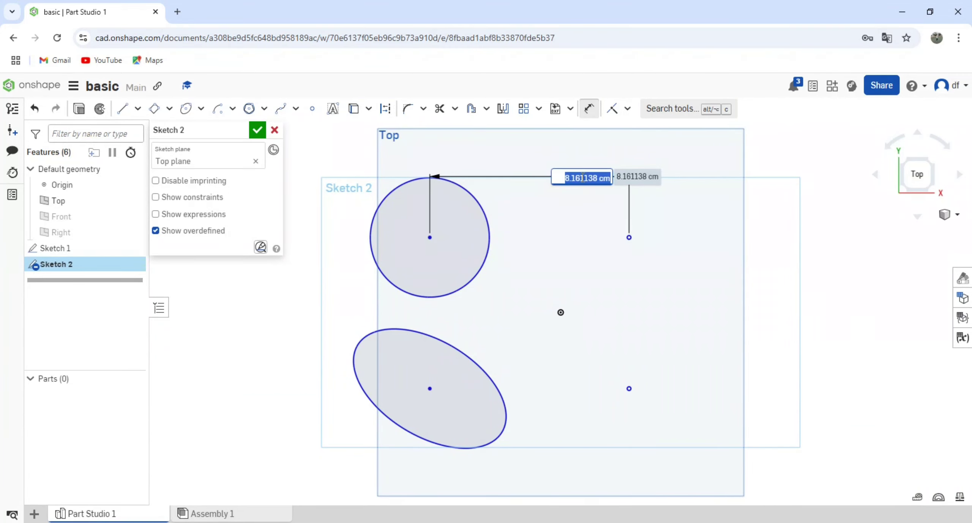
key(Return)
key(ctrl+z)
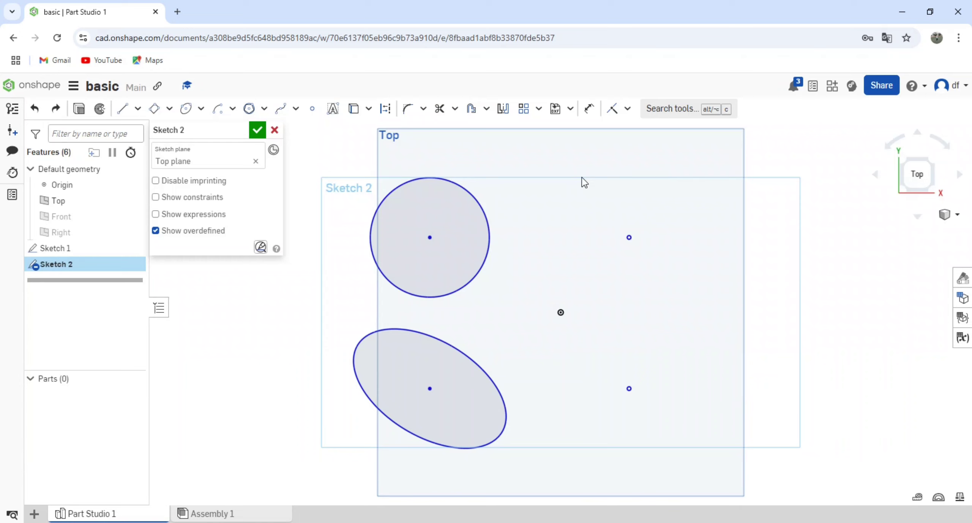
Try dimensioning the distance from the circle's edge to the upper point as 6 cm, and undo the dimension
click(488, 246)
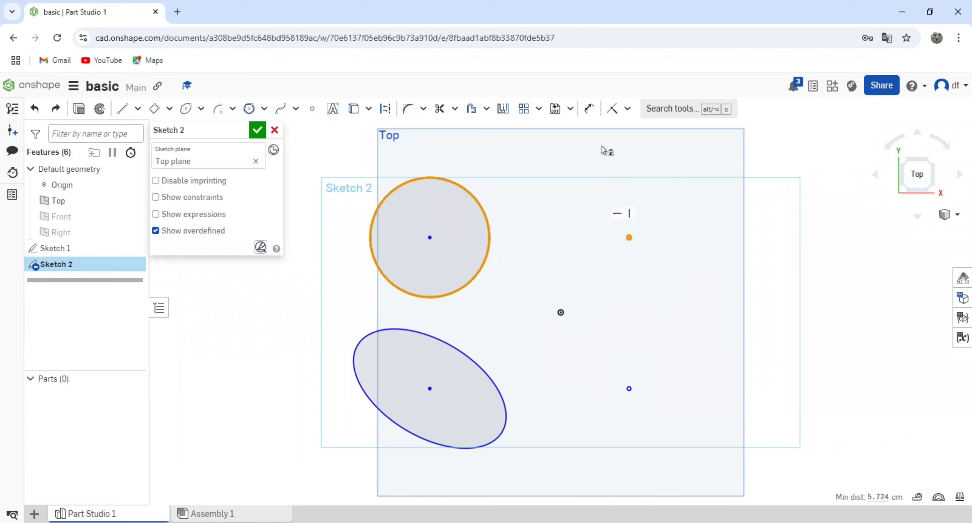
click(589, 109)
click(629, 238)
click(490, 241)
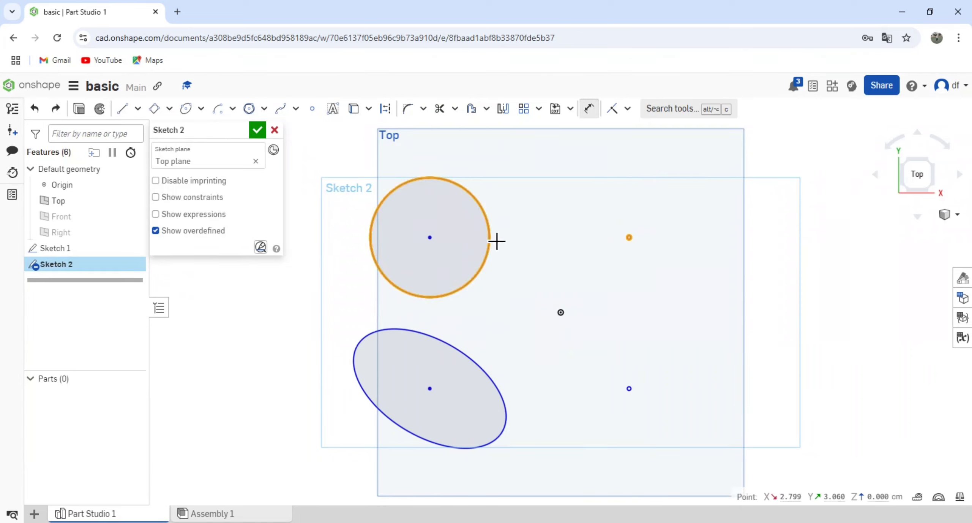
click(566, 187)
text(6)
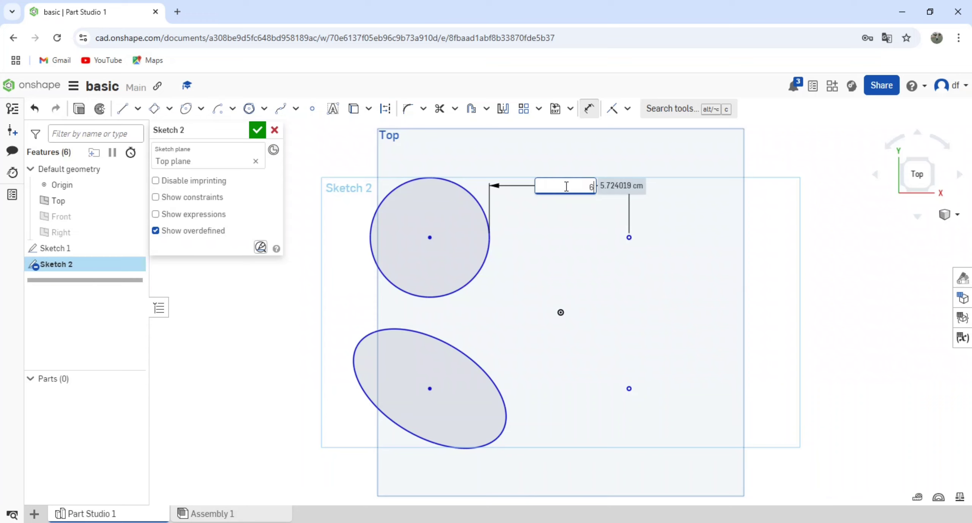
key(Return)
key(ctrl+z)
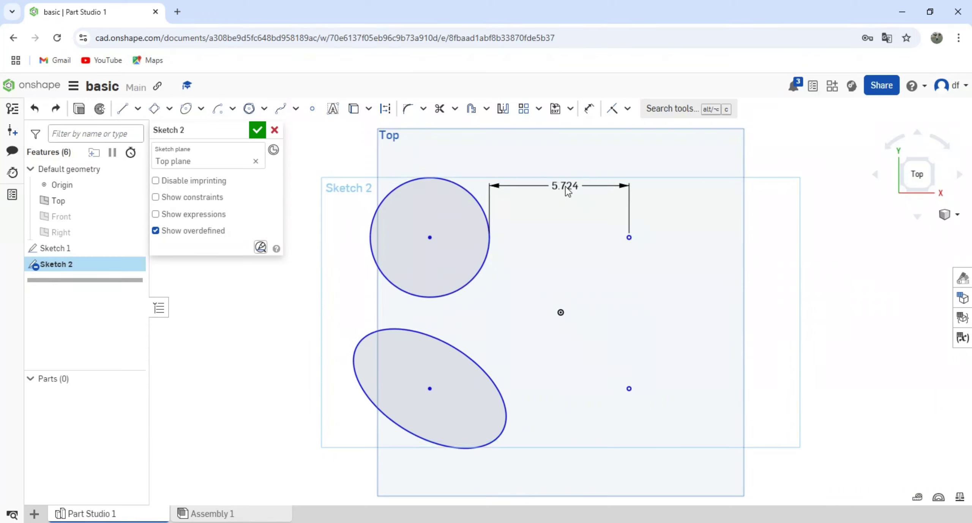
key(ctrl+z)
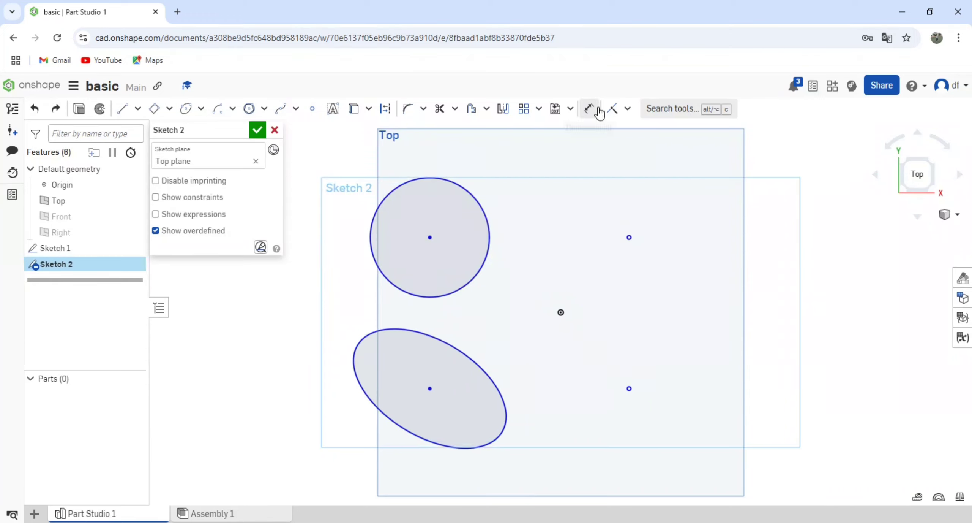
Try dimensioning the horizontal distance from the ellipse's center to the lower point with the proposed value, and undo the dimension
click(589, 113)
click(430, 388)
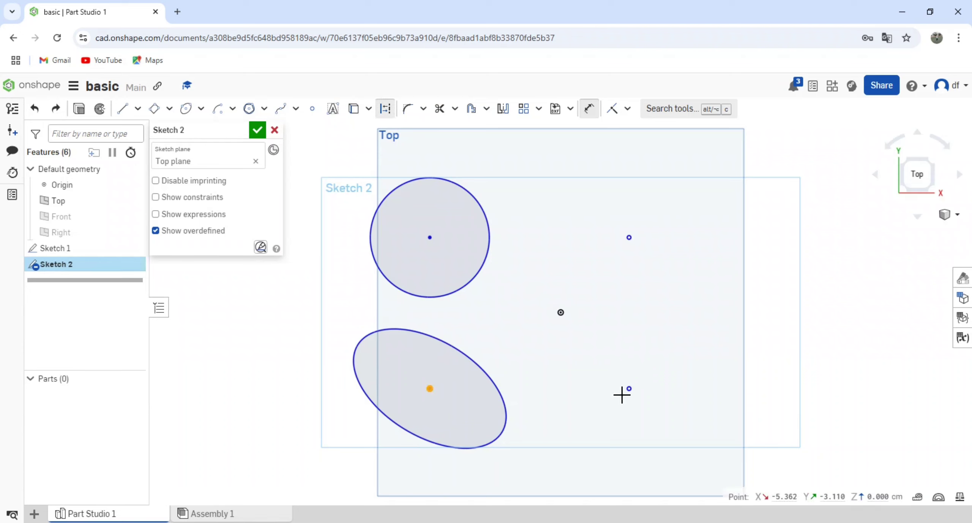
click(629, 389)
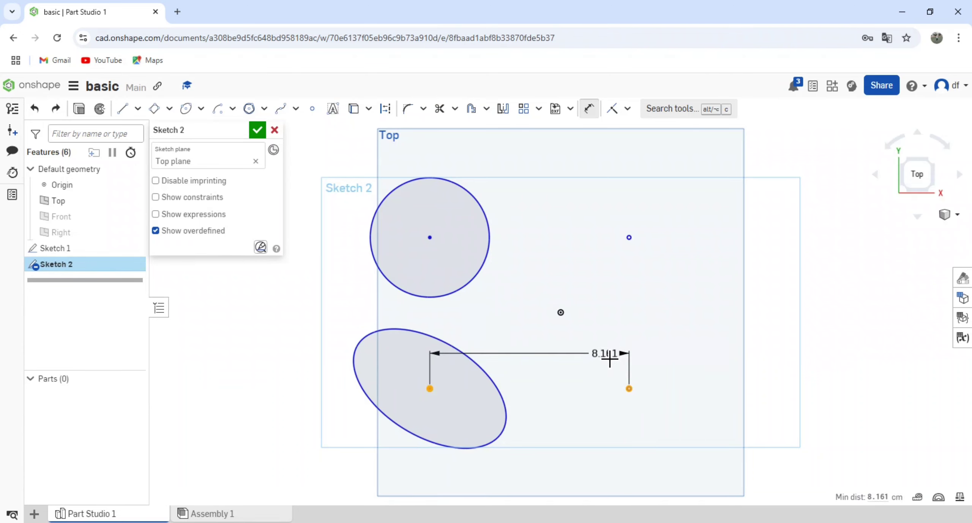
click(610, 335)
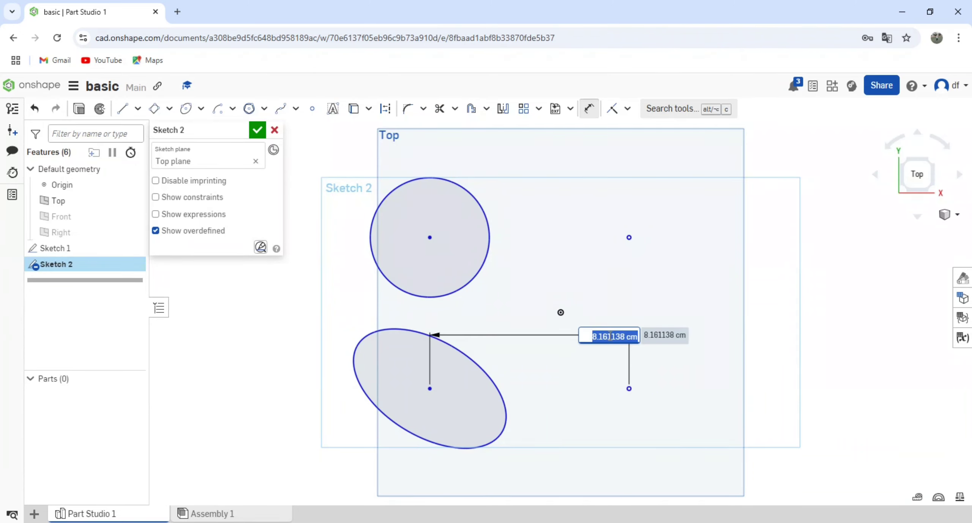
key(Escape)
key(ctrl+z)
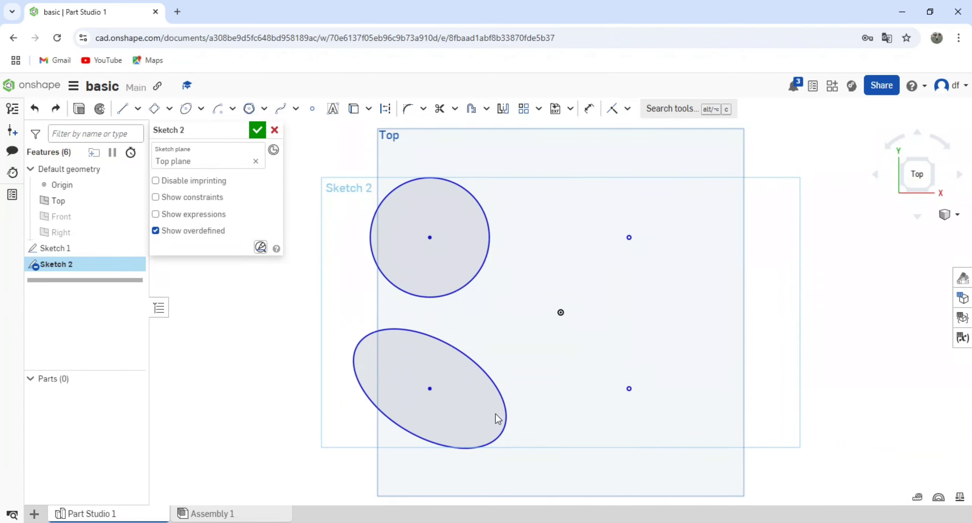
Try dimensioning the distance from the ellipse's edge to the lower point
click(593, 119)
click(491, 376)
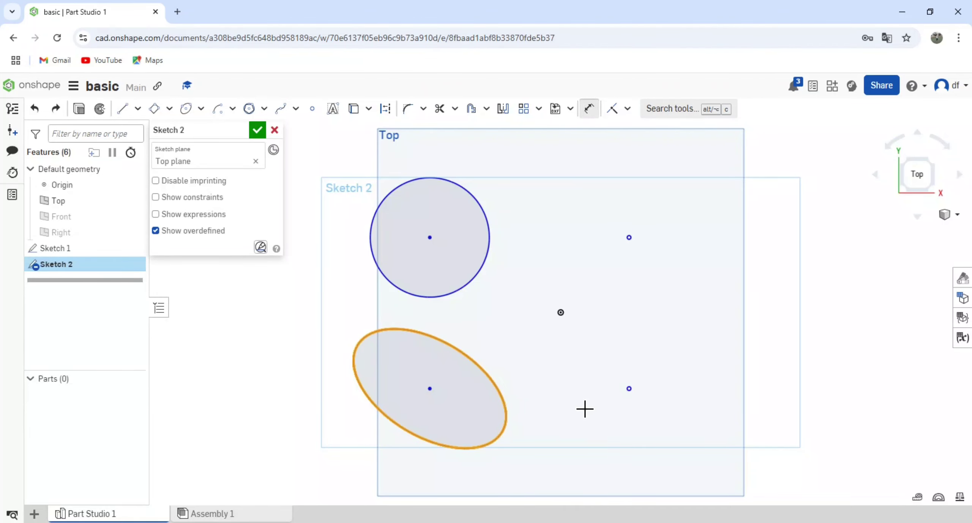
click(633, 392)
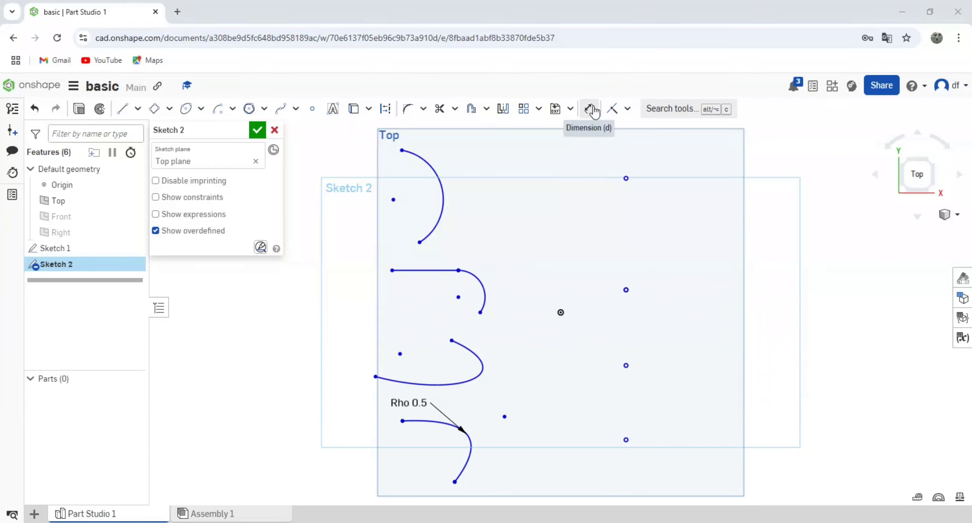
Dimension the distance between the topmost arc and the topmost point, placing it above them and keeping the proposed value
click(632, 183)
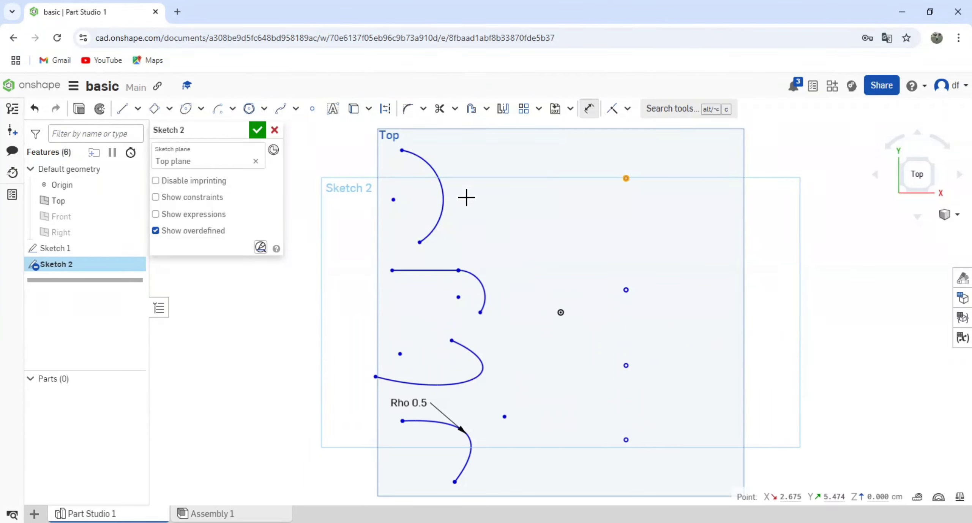
click(445, 201)
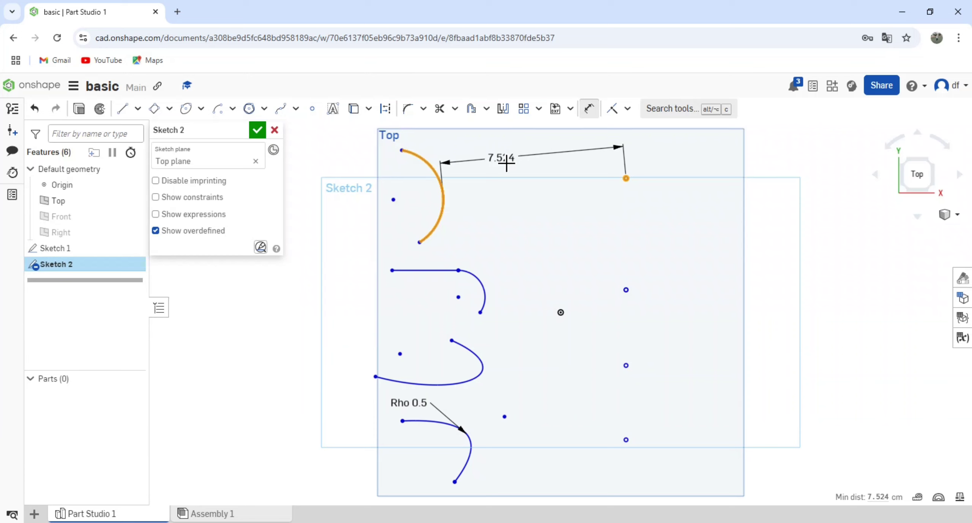
click(506, 162)
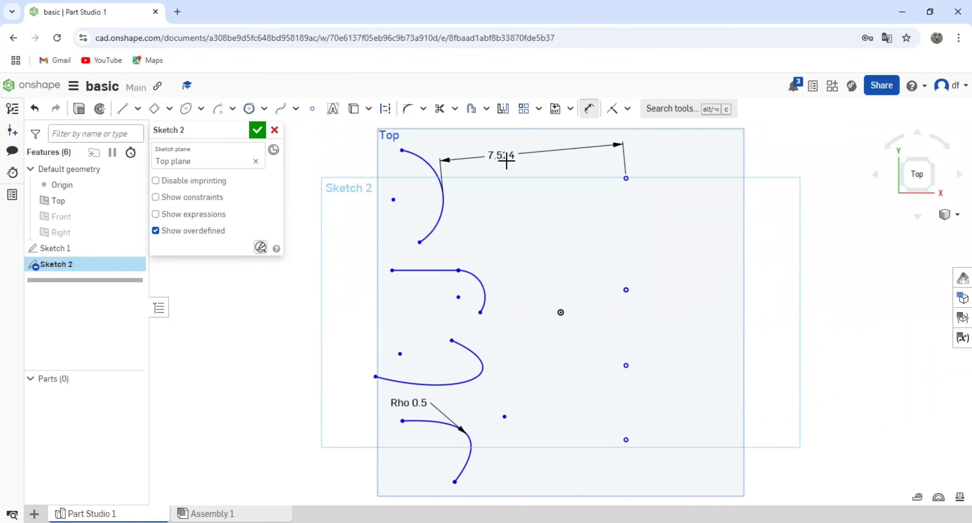
Dimension the distance between the tangent arc and the second point from the top, placing it above them and keeping the proposed value
click(626, 289)
click(492, 295)
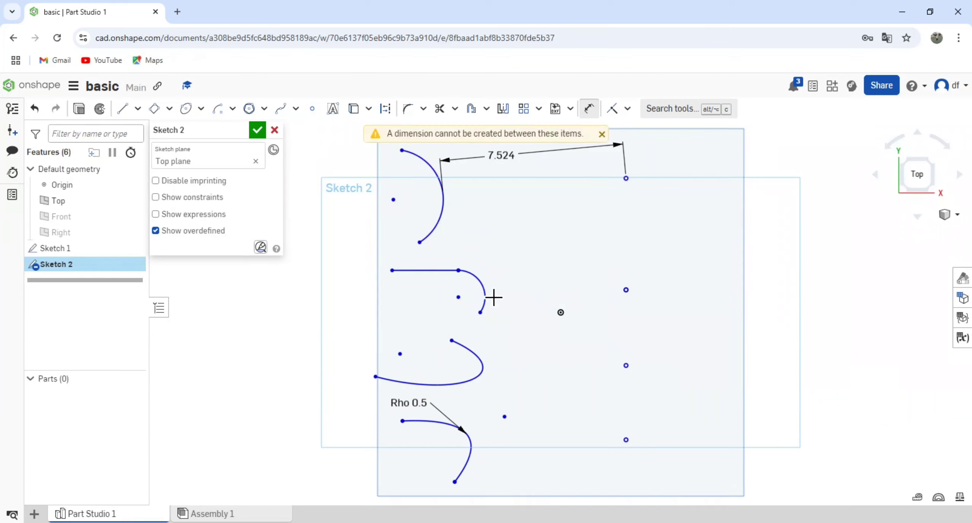
click(490, 298)
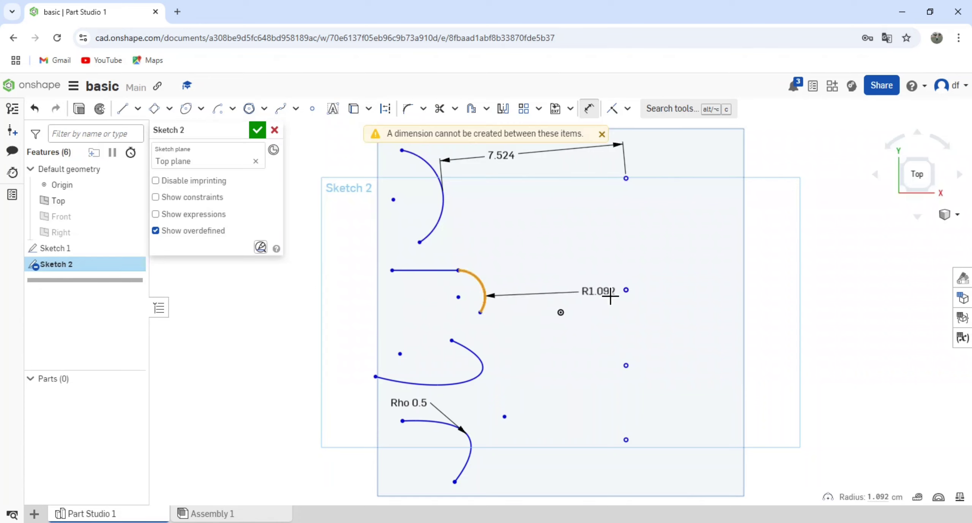
click(627, 290)
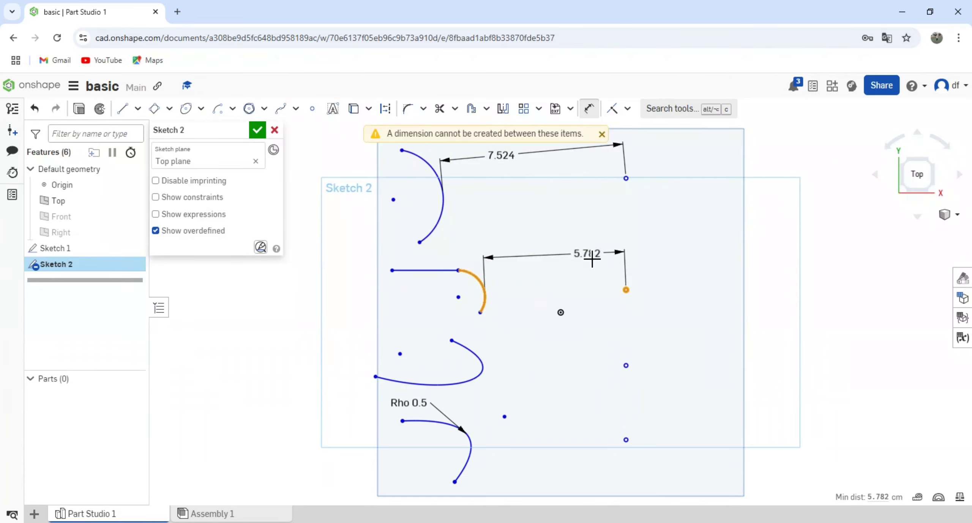
click(592, 245)
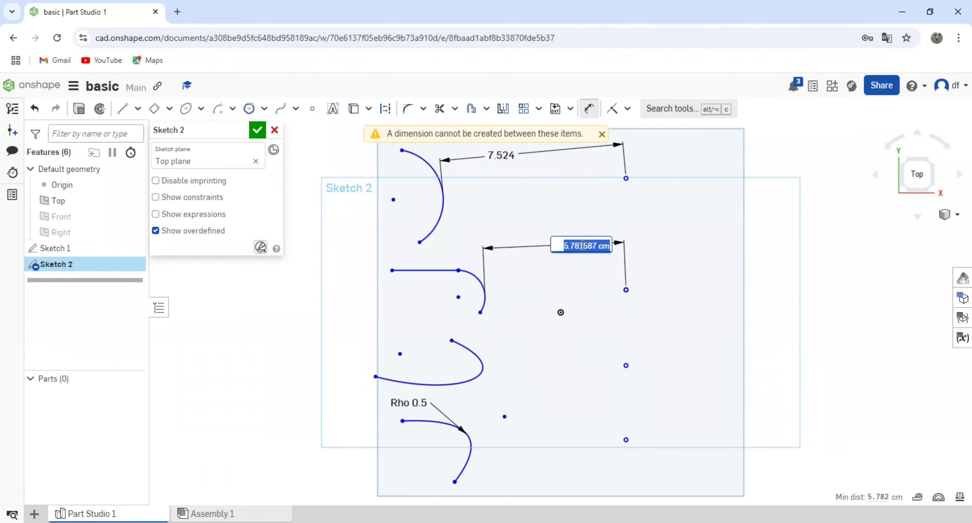
key(Return)
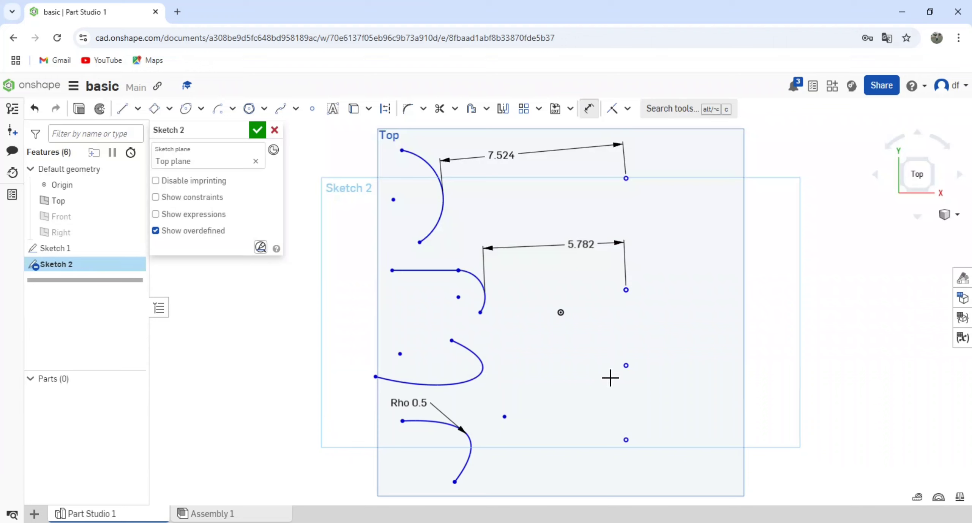
Try dimensioning the distance from the elliptical arc to the third point from the top
click(626, 366)
click(483, 374)
click(535, 356)
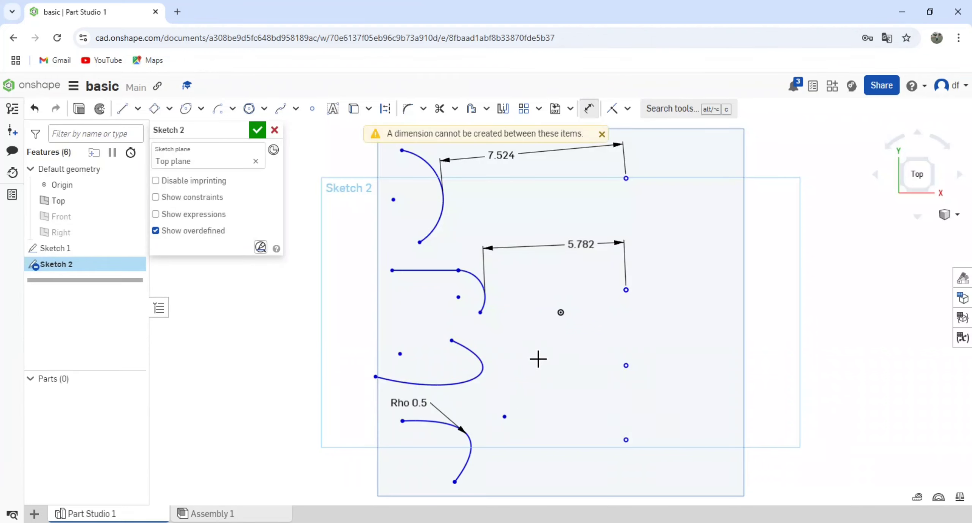
Try dimensioning the distance from the conic curve to the lowest point, and undo the attempt
click(626, 440)
click(475, 450)
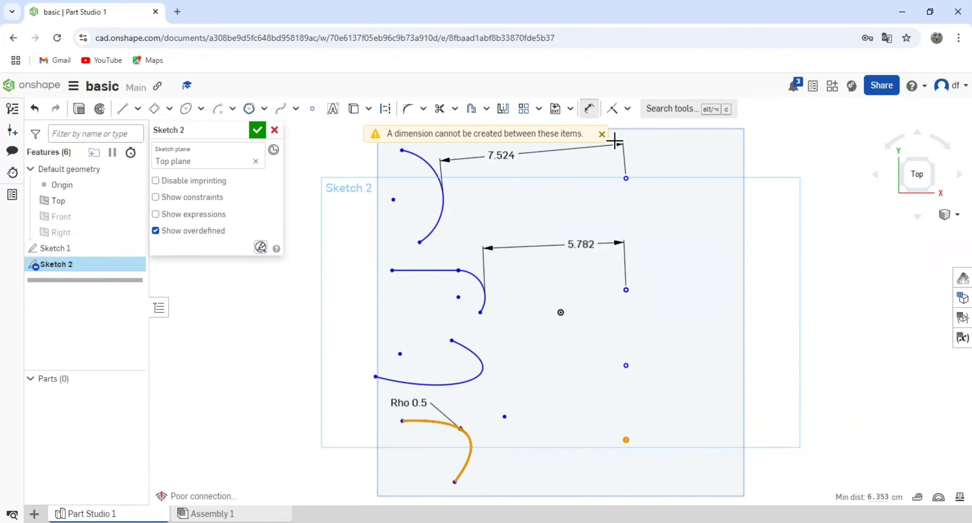
click(601, 136)
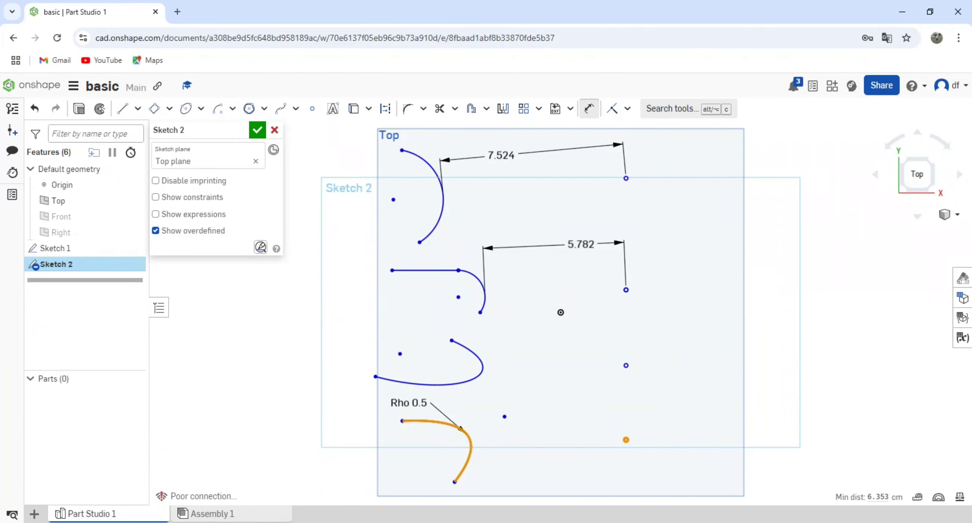
key(ctrl+z)
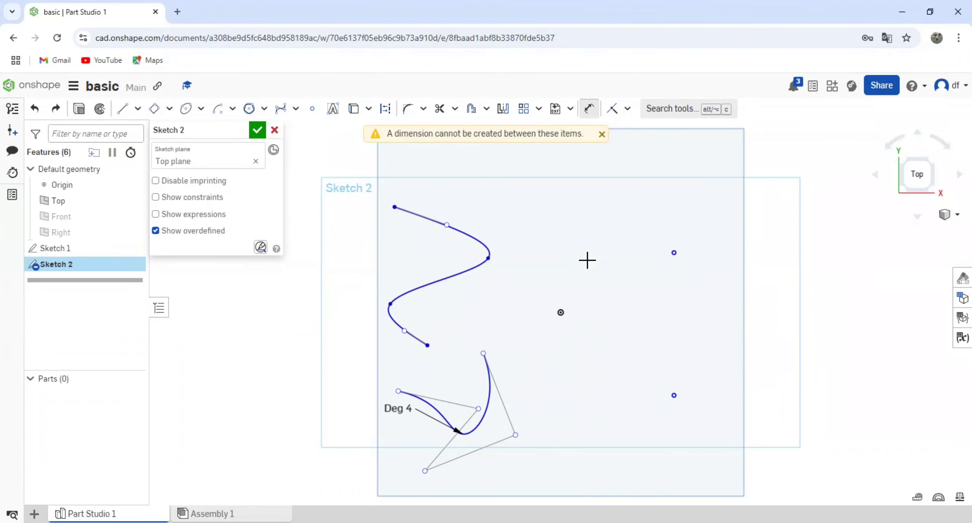
Try dimensioning the distances from the spline to the upper point and from the Bezier curve to the lower point
click(494, 256)
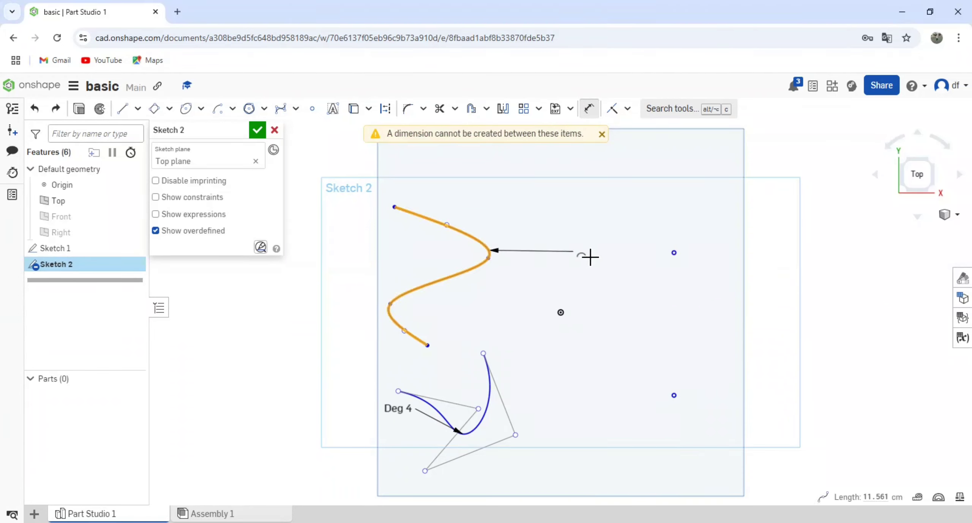
click(682, 258)
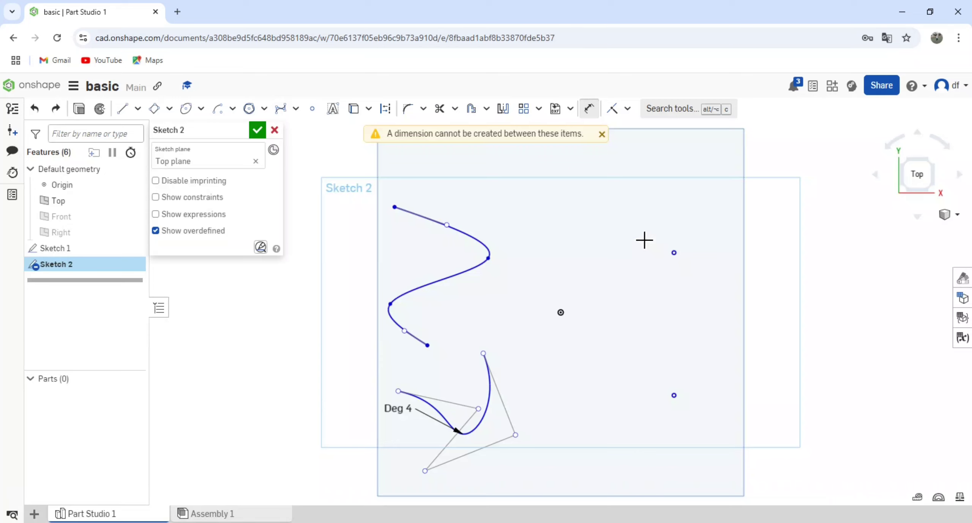
click(679, 397)
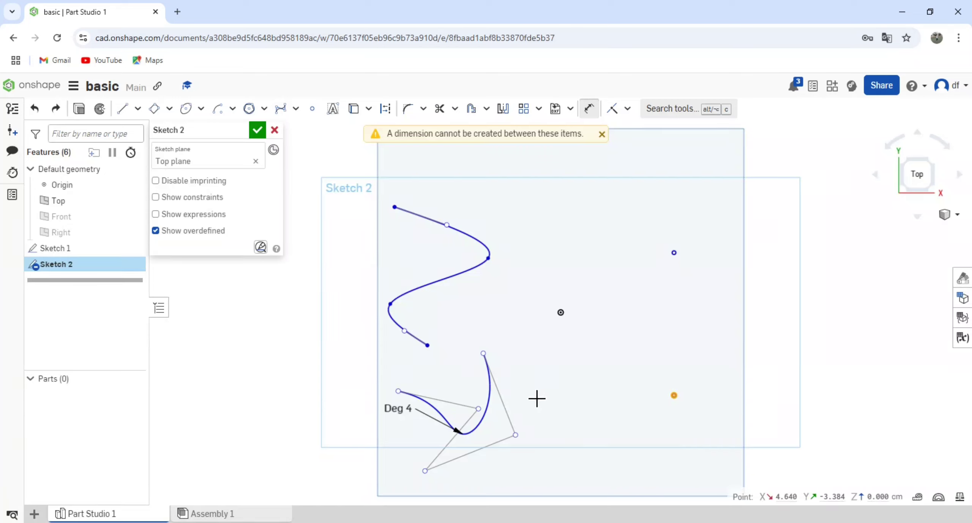
click(494, 395)
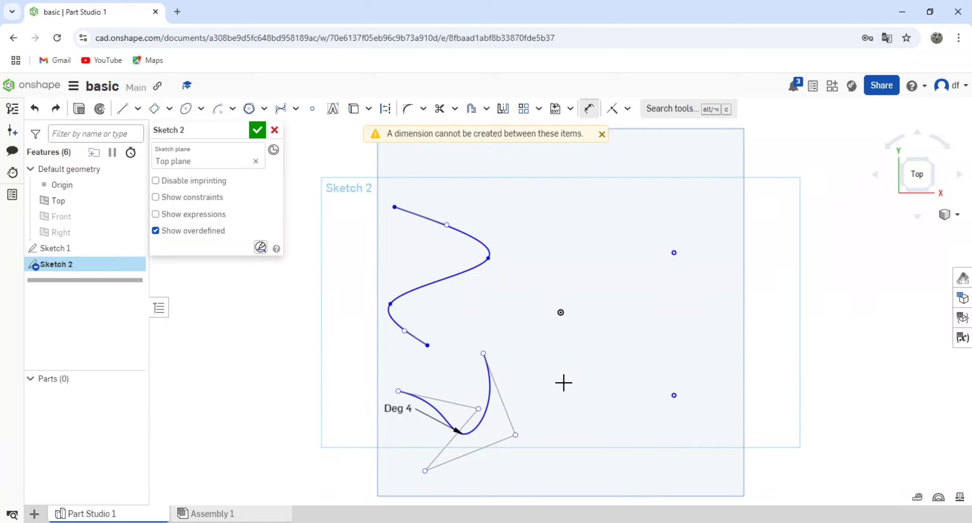